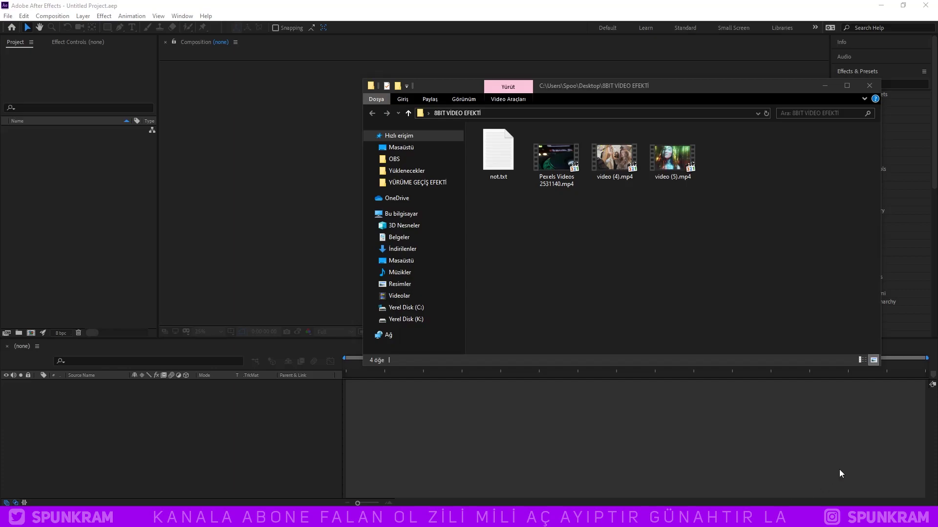
# - Select the three .mp4 clips in Explorer and drag them into the After Effects Project panel
pyautogui.moveTo(748, 238); pyautogui.dragTo(531, 151)
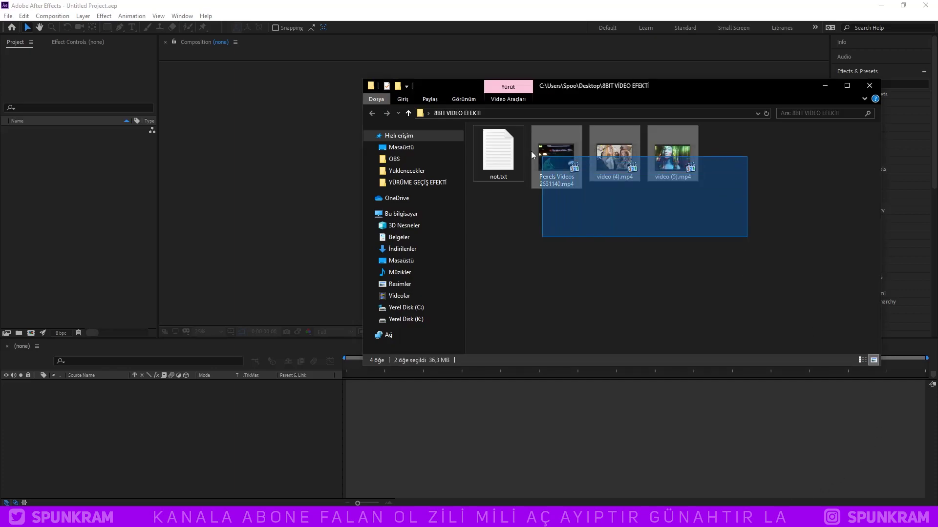
pyautogui.click(693, 217)
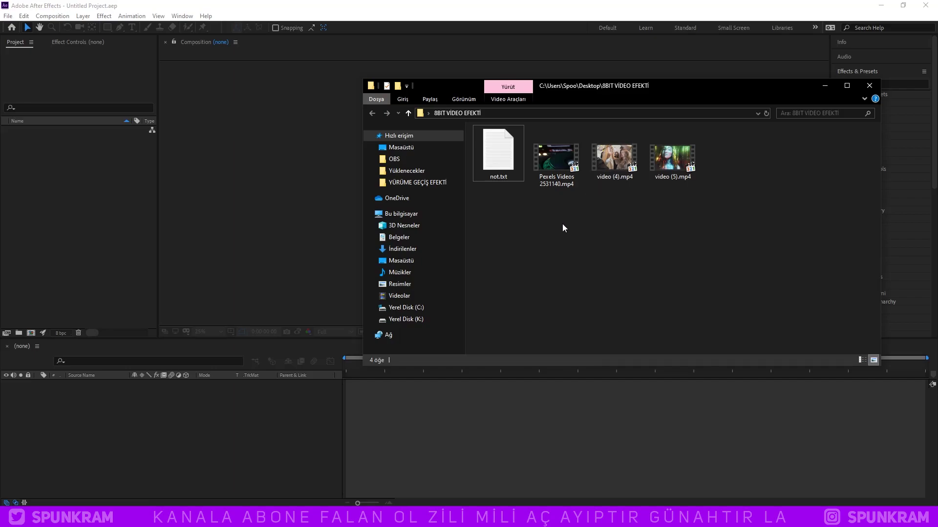
pyautogui.moveTo(562, 224); pyautogui.dragTo(796, 109)
pyautogui.moveTo(593, 163)
pyautogui.mouseDown()
pyautogui.moveTo(406, 186)
pyautogui.moveTo(28, 190)
pyautogui.mouseUp()
pyautogui.moveTo(139, 106); pyautogui.dragTo(141, 107)
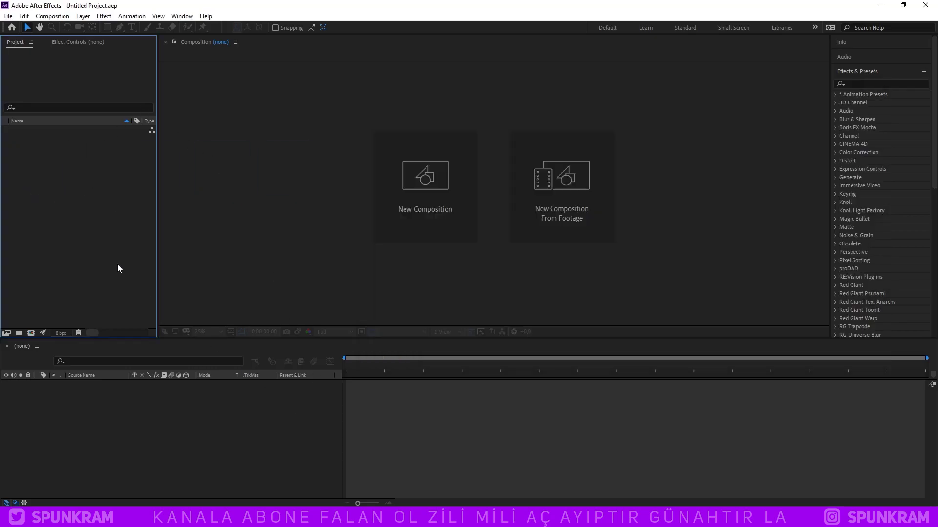
# - Create compositions from video (5).mp4, video (4).mp4 and Pexels Videos 2531140.mp4
pyautogui.click(60, 201)
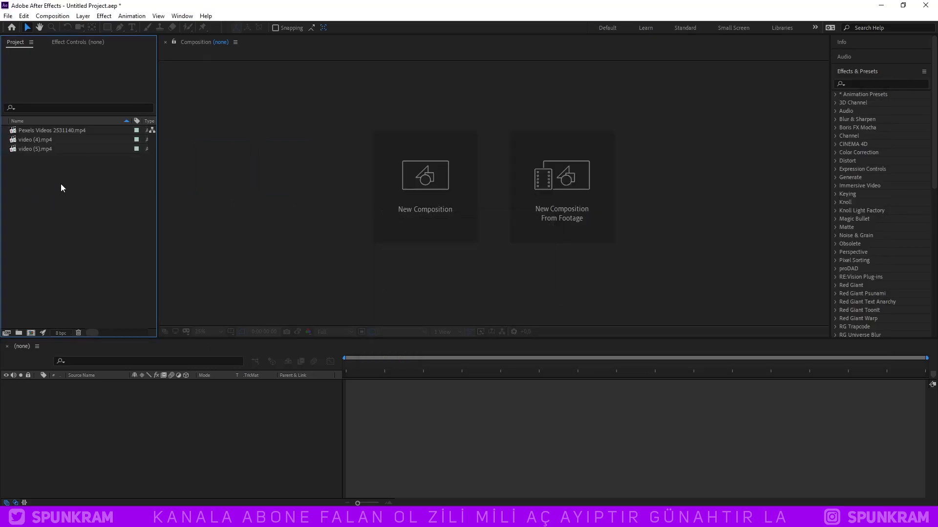
pyautogui.moveTo(43, 148); pyautogui.dragTo(30, 331)
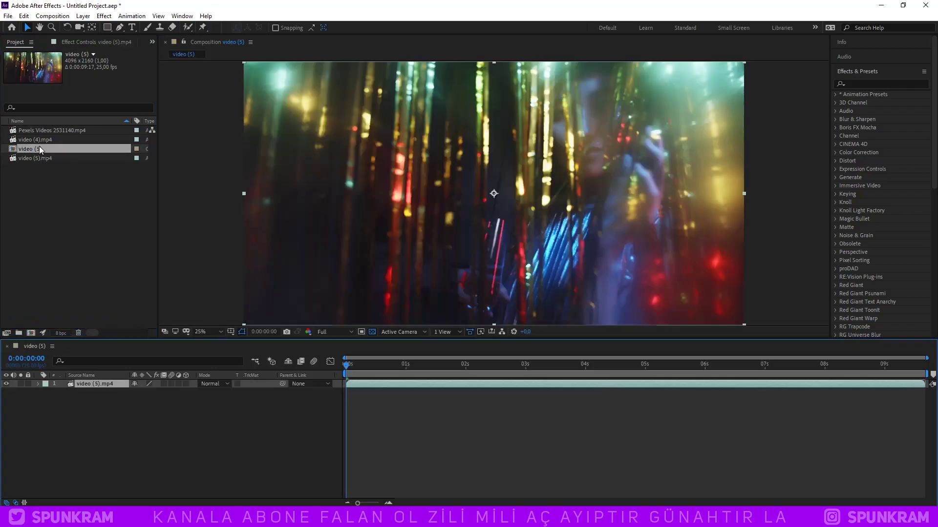
pyautogui.moveTo(39, 139); pyautogui.dragTo(31, 334)
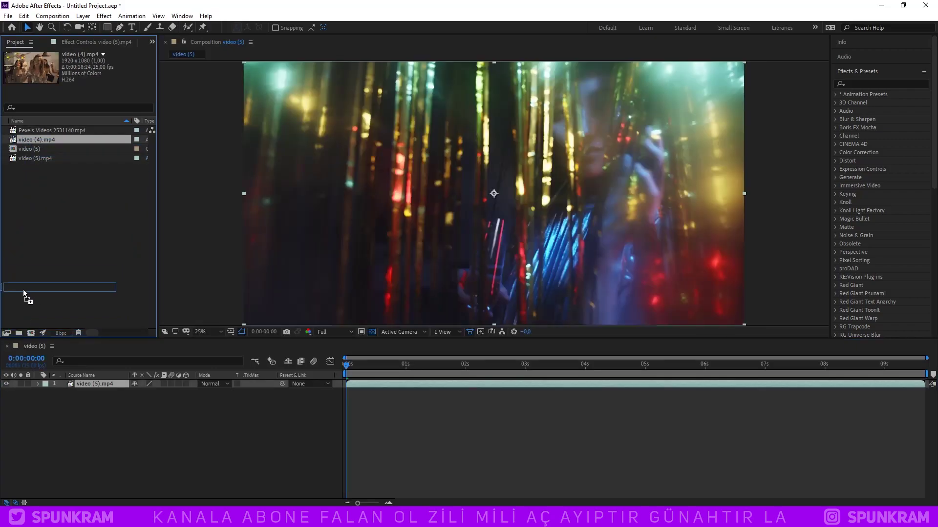
pyautogui.moveTo(54, 131); pyautogui.dragTo(32, 332)
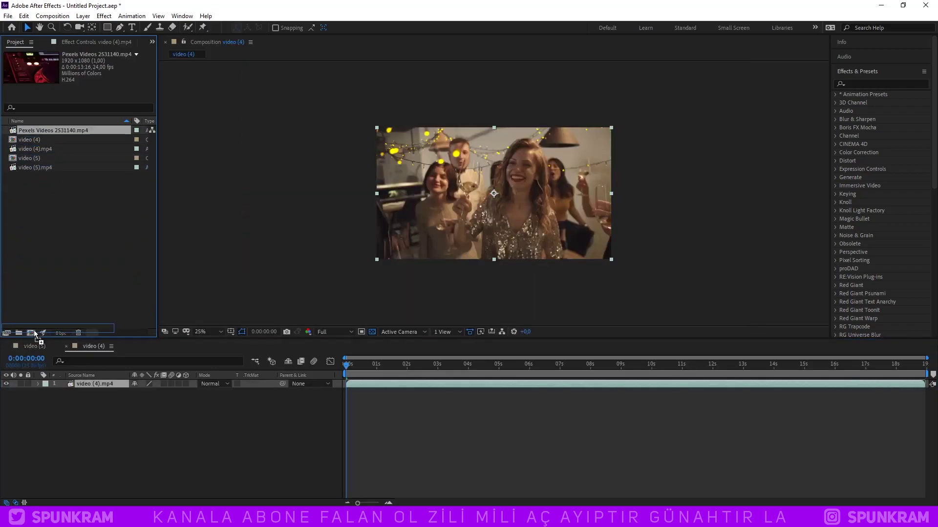
# - Return to the video (5) composition and set the time to 0:00:03:24
pyautogui.click(93, 347)
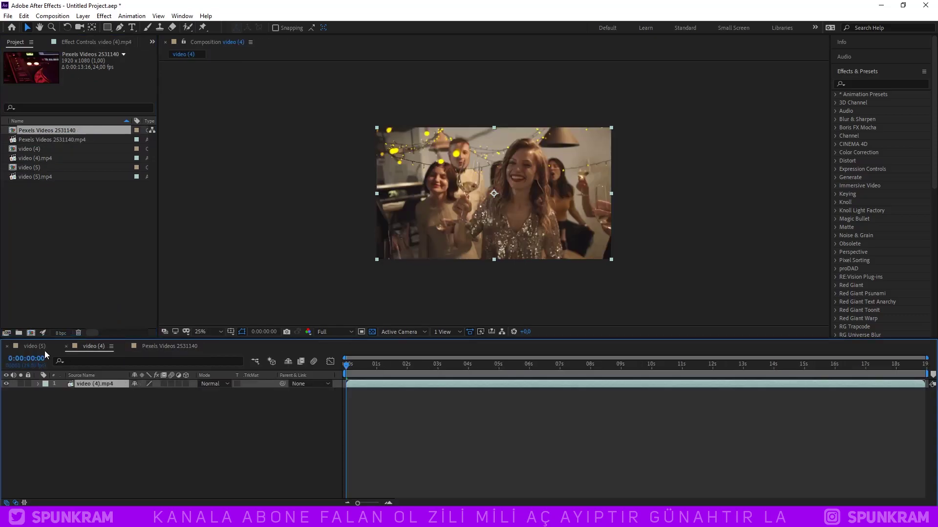
pyautogui.click(43, 347)
pyautogui.moveTo(503, 367); pyautogui.dragTo(532, 371)
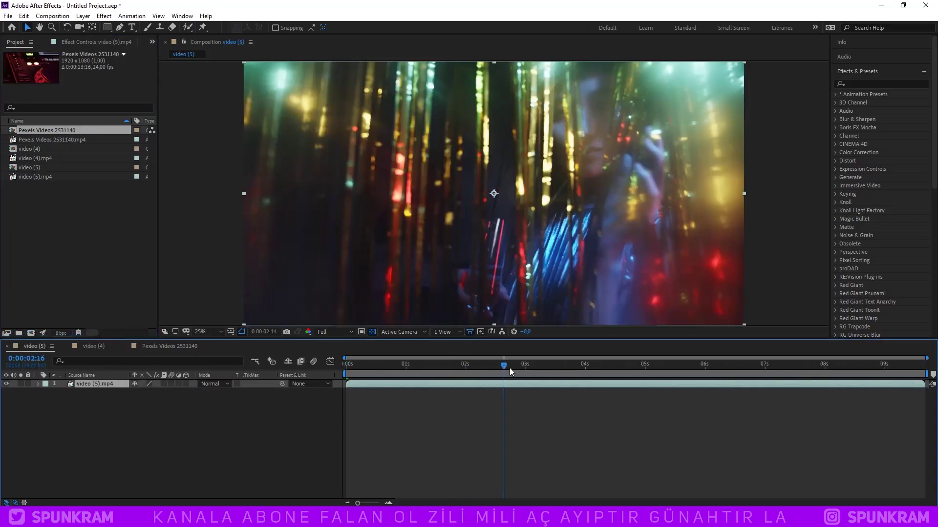
pyautogui.click(584, 373)
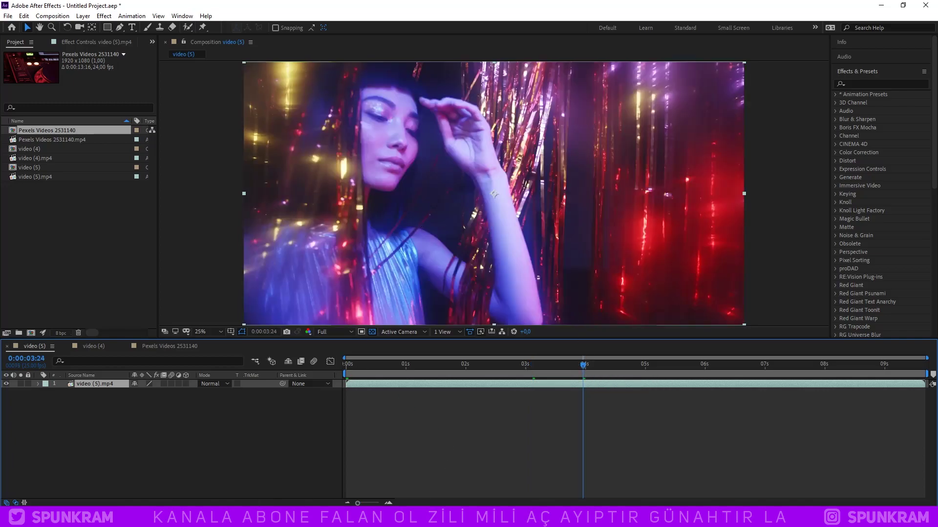
pyautogui.hotkey('alt', 'Tab')
# - Open not.txt in Notepad and move its window to the centre-right
pyautogui.click(499, 153)
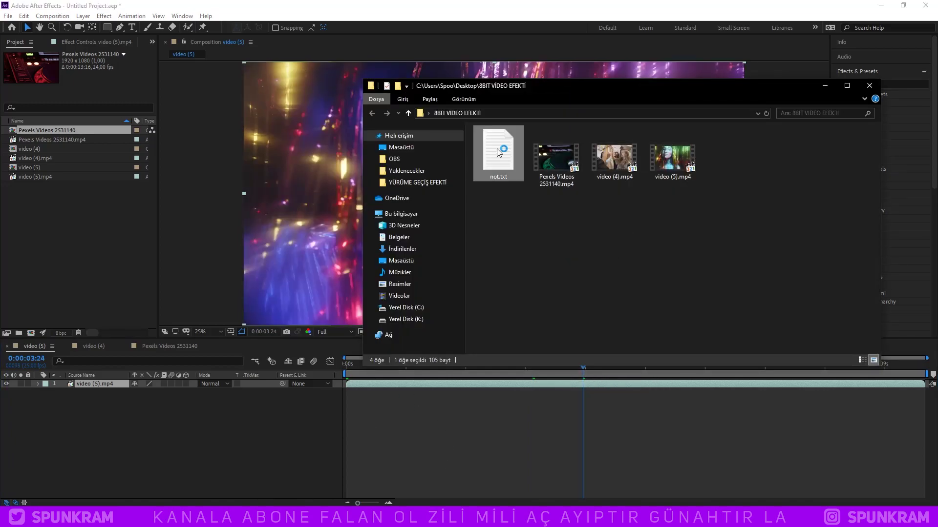
pyautogui.click(869, 86)
pyautogui.moveTo(223, 138)
pyautogui.mouseDown()
pyautogui.moveTo(538, 139)
pyautogui.moveTo(670, 114)
pyautogui.mouseUp()
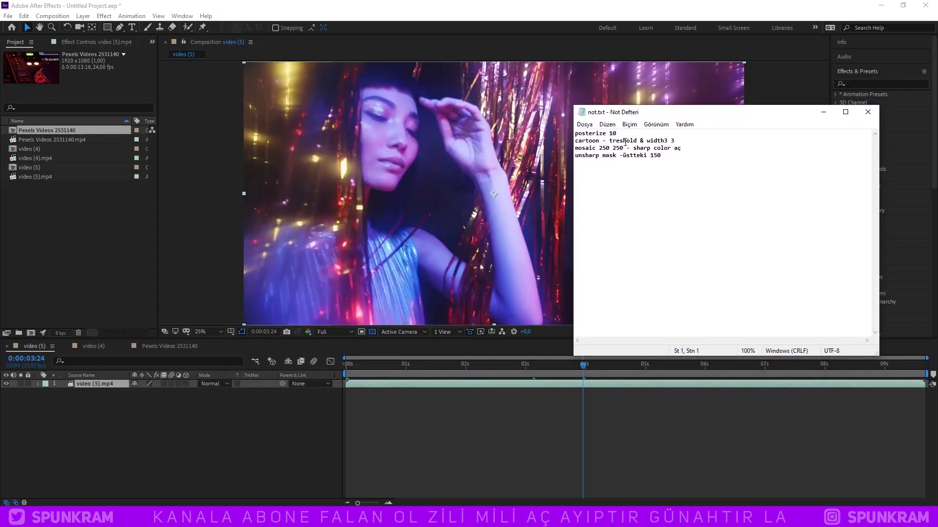
# - Set the notes font to Consolas bold 26 and widen the Notepad window
pyautogui.click(629, 124)
pyautogui.click(681, 146)
pyautogui.scroll(-2, 769, 245)
pyautogui.click(768, 246)
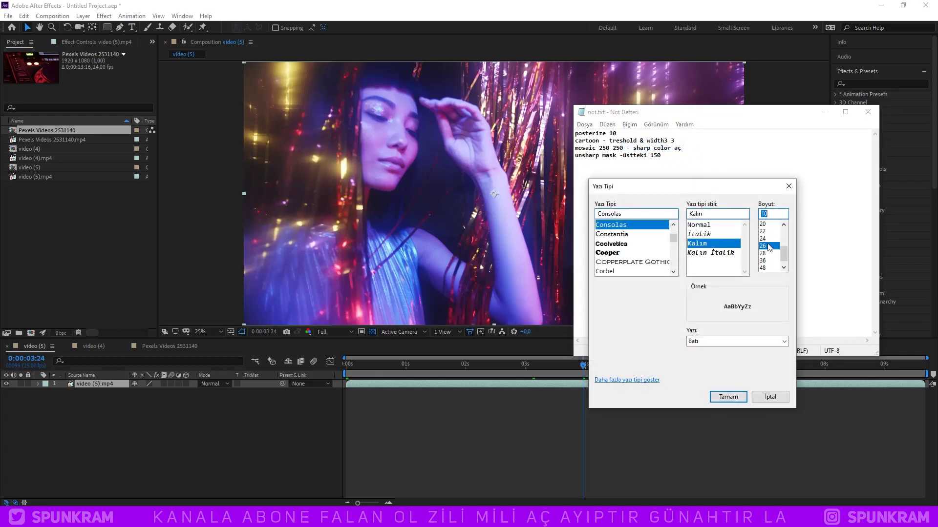
pyautogui.click(728, 397)
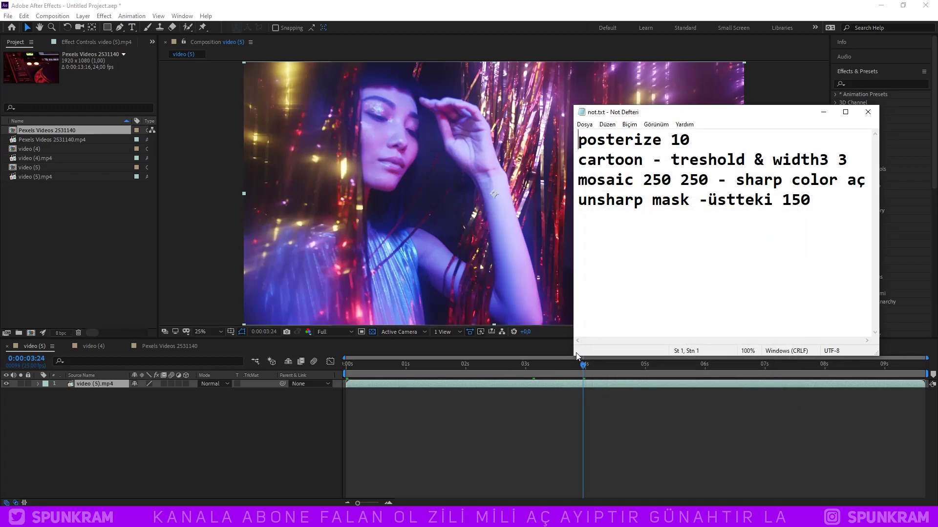
pyautogui.moveTo(574, 356); pyautogui.dragTo(518, 353)
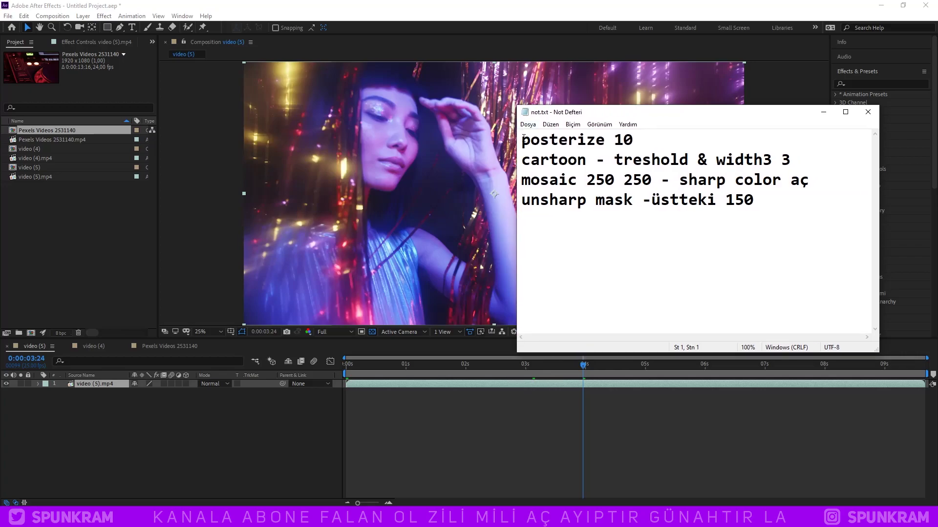
pyautogui.hotkey('ctrl', 'a')
pyautogui.click(844, 215)
pyautogui.moveTo(831, 215); pyautogui.dragTo(513, 137)
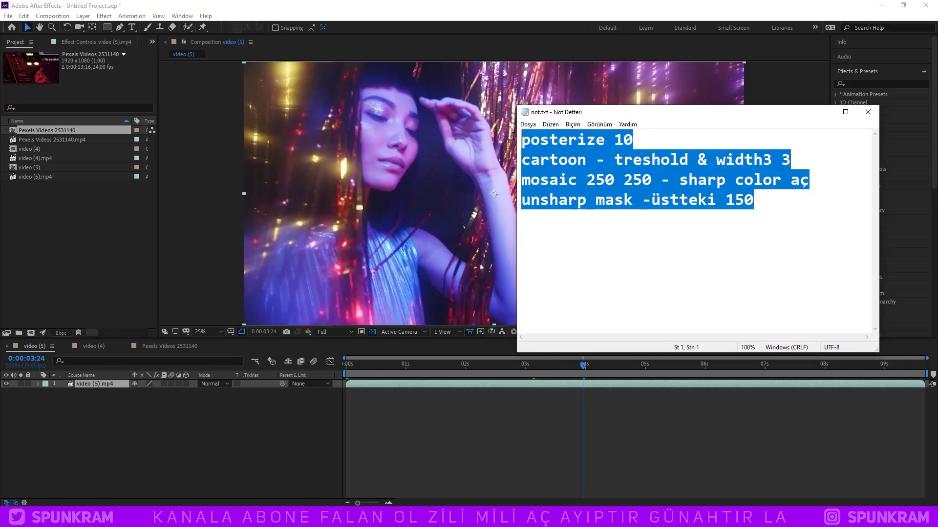
# - Search Effects & Presets for 'poster' to find the Posterize effect
pyautogui.rightClick(99, 384)
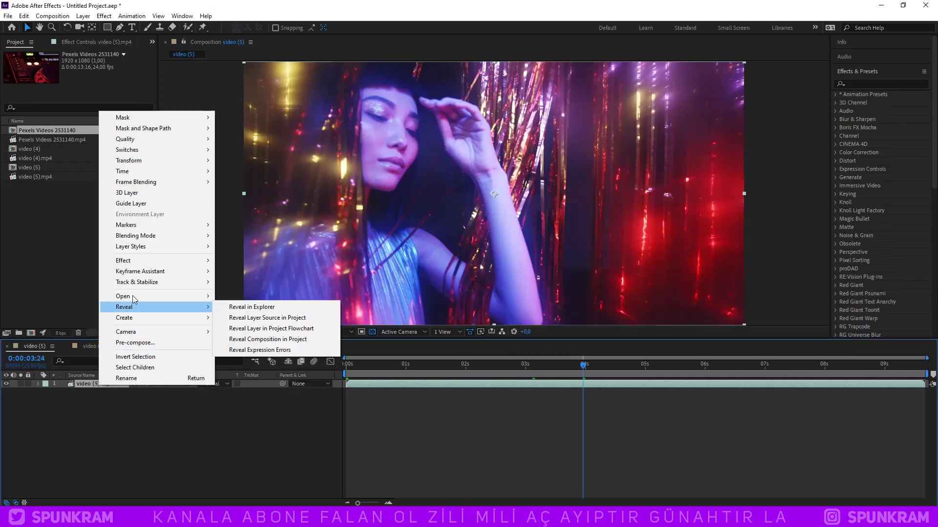
pyautogui.moveTo(149, 261)
pyautogui.moveTo(342, 254)
pyautogui.click(872, 84)
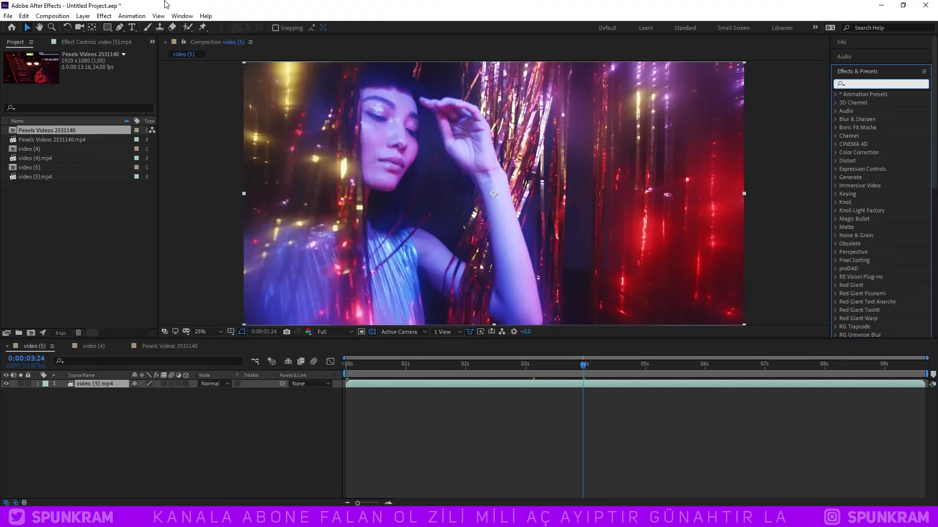
pyautogui.click(184, 15)
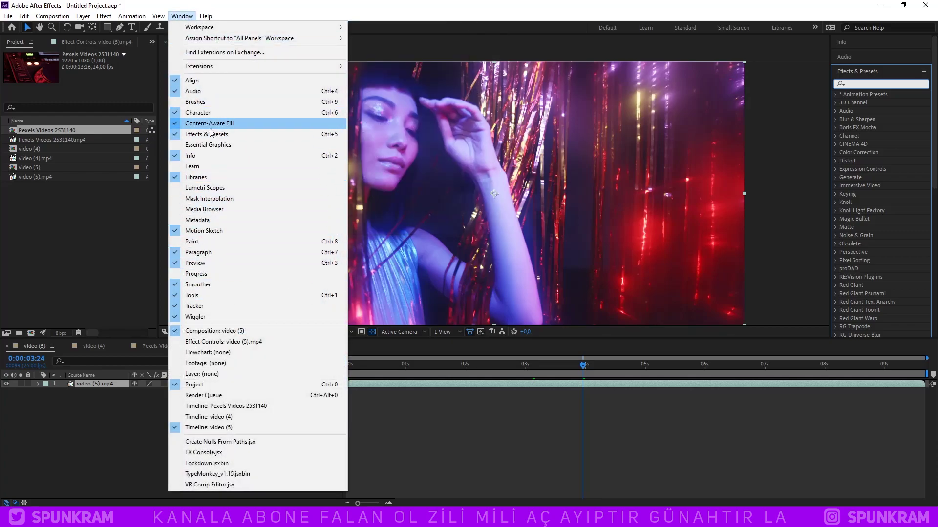
pyautogui.click(861, 85)
pyautogui.write('poster')
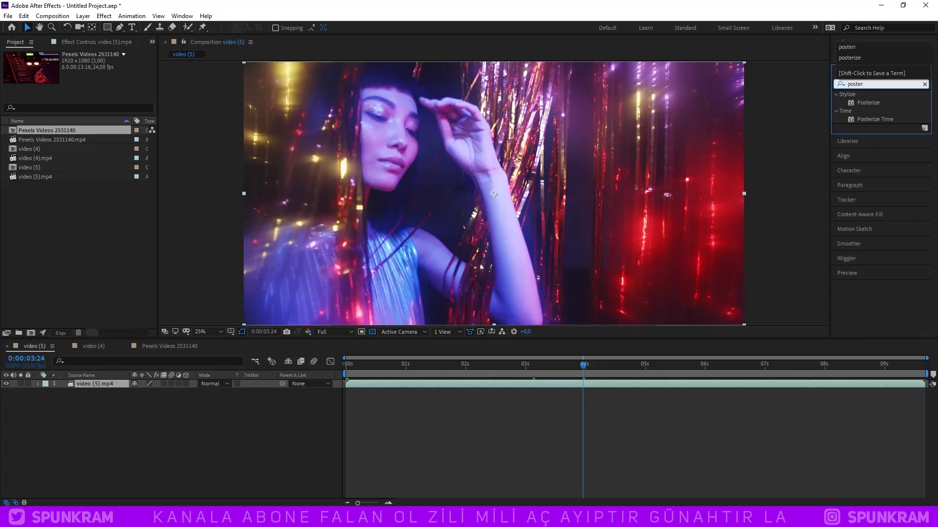
# - Apply Posterize to the video (5).mp4 layer with Level 10
pyautogui.moveTo(868, 103); pyautogui.dragTo(100, 384)
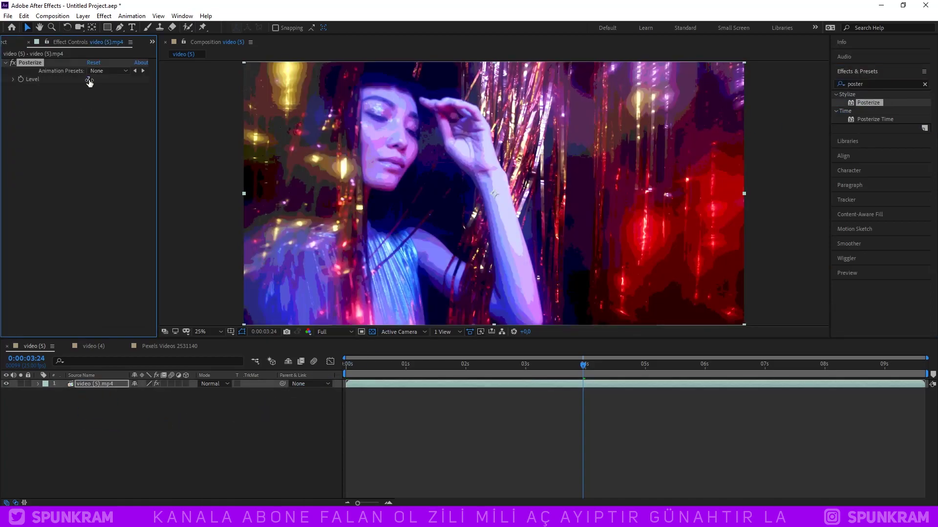
pyautogui.click(86, 78)
pyautogui.write('10')
pyautogui.press('Return')
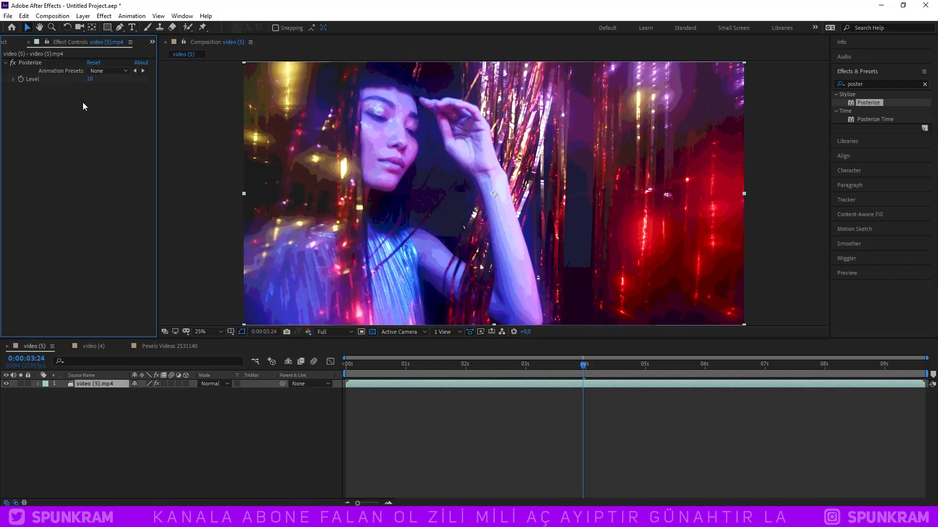
# - Copy 'cartoon' from the notes and search for it in Effects & Presets
pyautogui.hotkey('alt', 'Tab')
pyautogui.click(579, 140)
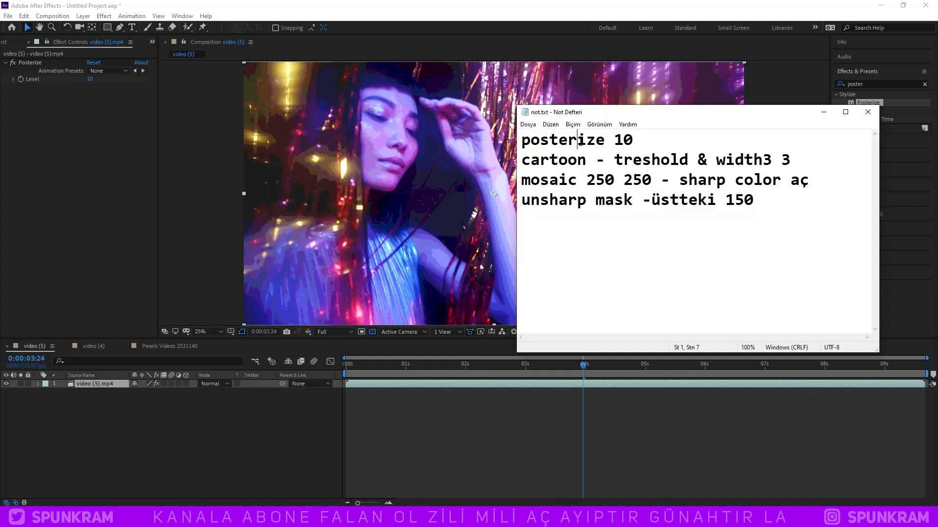
pyautogui.moveTo(528, 157); pyautogui.dragTo(586, 160)
pyautogui.hotkey('ctrl', 'c')
pyautogui.hotkey('alt', 'Tab')
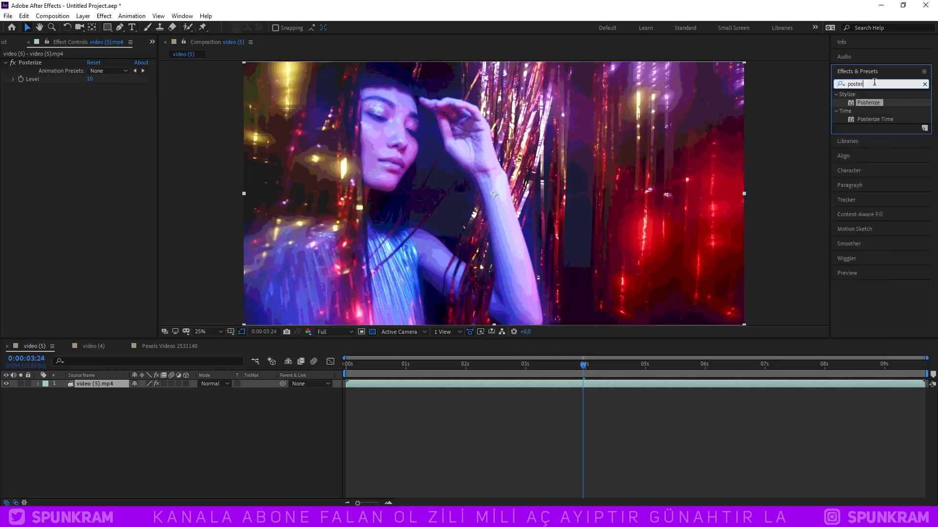
pyautogui.write('cartoon')
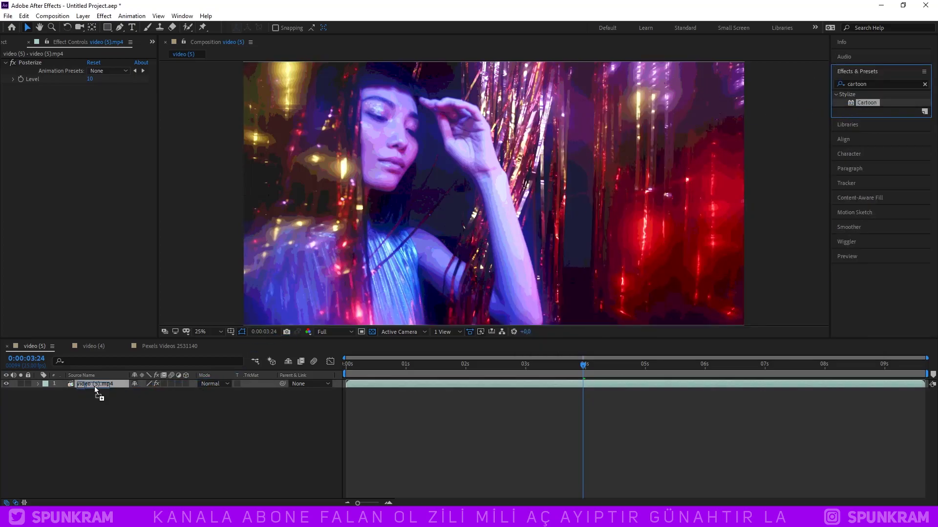
# - Apply Cartoon to the video (5) layer with edge Threshold 3 and Width 3
pyautogui.moveTo(865, 103); pyautogui.dragTo(98, 384)
pyautogui.hotkey('alt', 'Tab')
pyautogui.moveTo(615, 160); pyautogui.dragTo(772, 160)
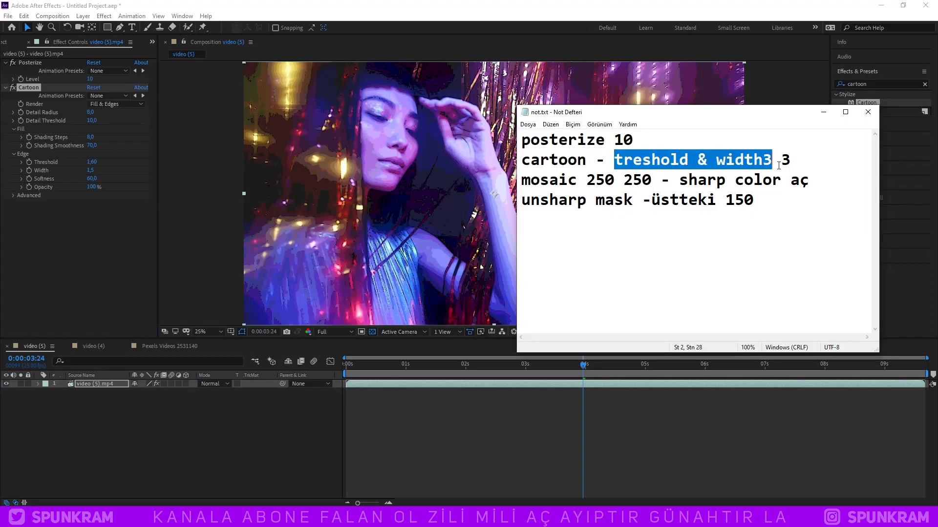
pyautogui.click(812, 165)
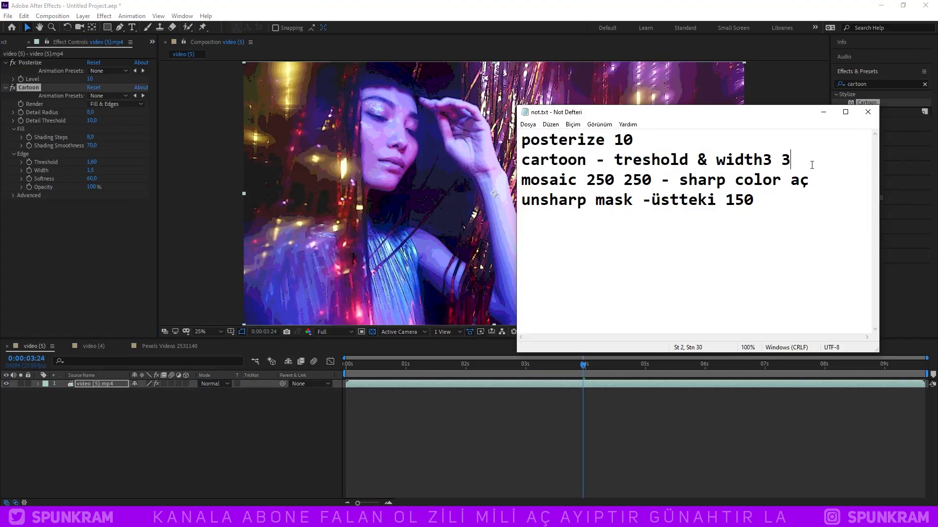
pyautogui.click(67, 159)
pyautogui.click(92, 162)
pyautogui.write('3')
pyautogui.press('Tab')
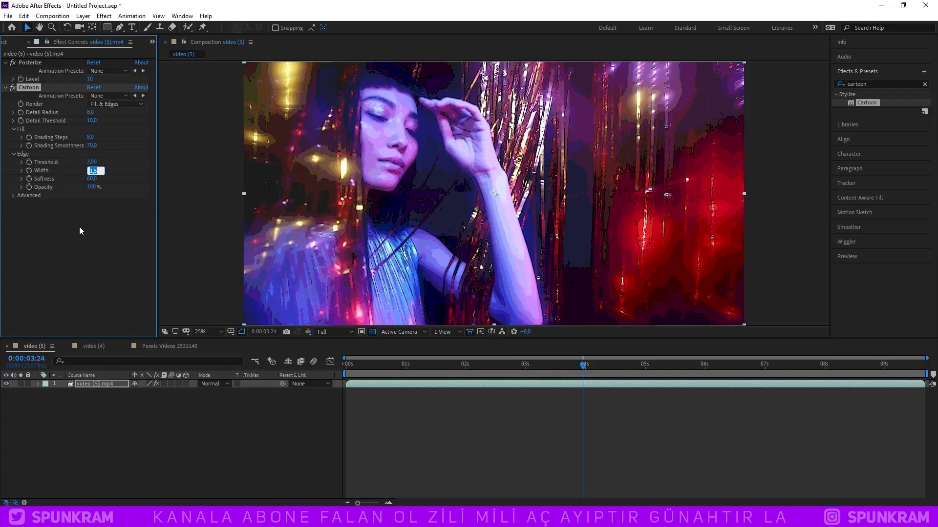
pyautogui.write('3')
pyautogui.press('Return')
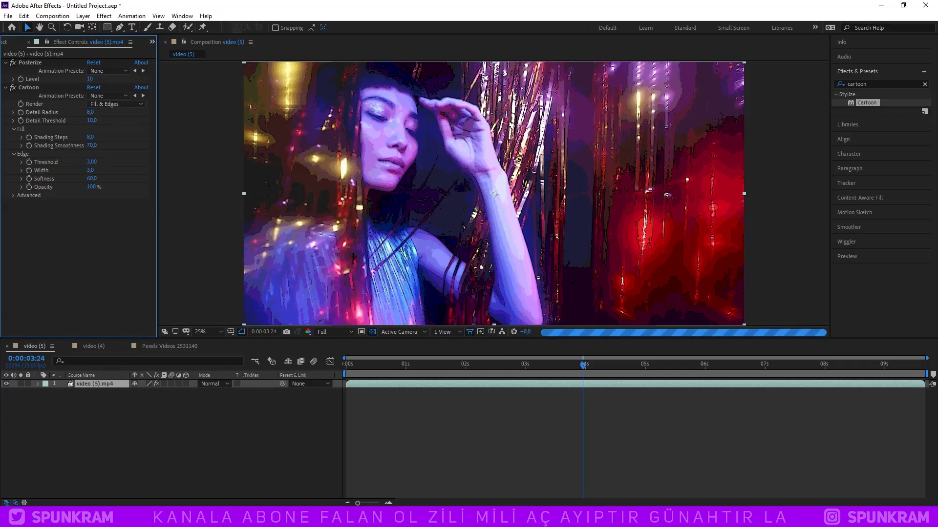
# - Check the Unsharp Mask 150 note and clear the effects search field
pyautogui.click(511, 503)
pyautogui.moveTo(757, 200); pyautogui.dragTo(633, 200)
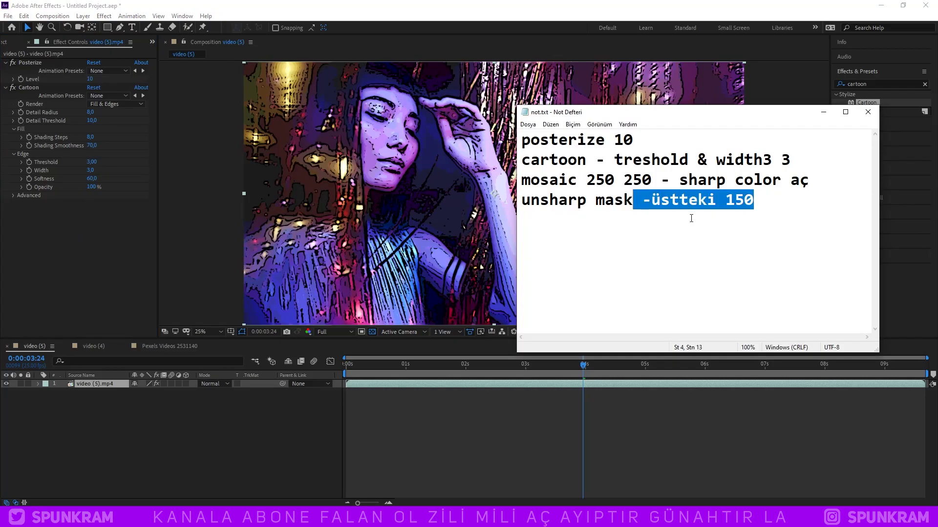
pyautogui.click(688, 201)
pyautogui.click(877, 72)
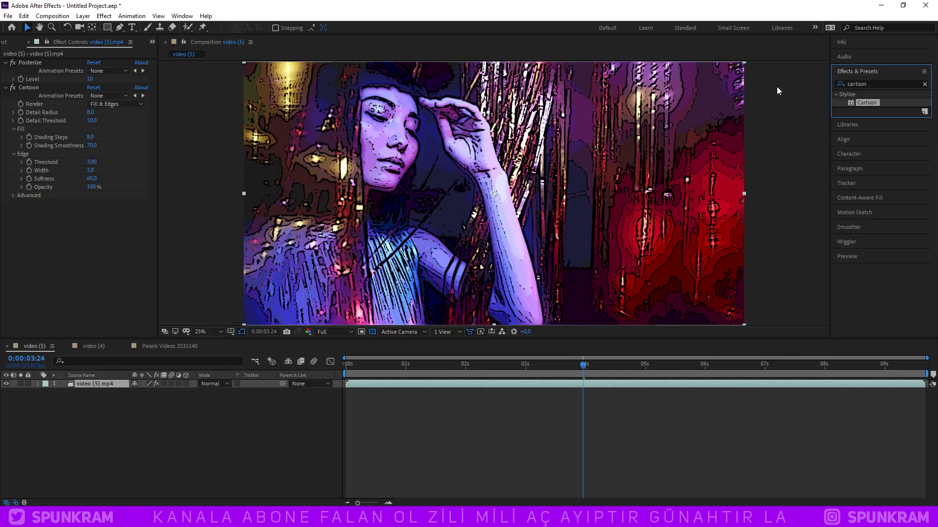
pyautogui.click(869, 84)
# - Search for 'mosaic' and apply Stylize > Mosaic to the video (5) layer
pyautogui.write('uns')
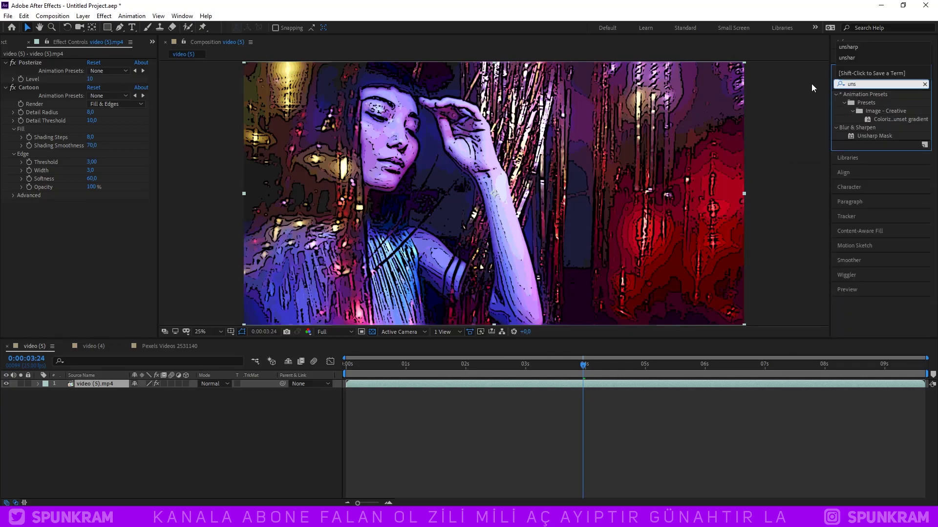
pyautogui.write('harp')
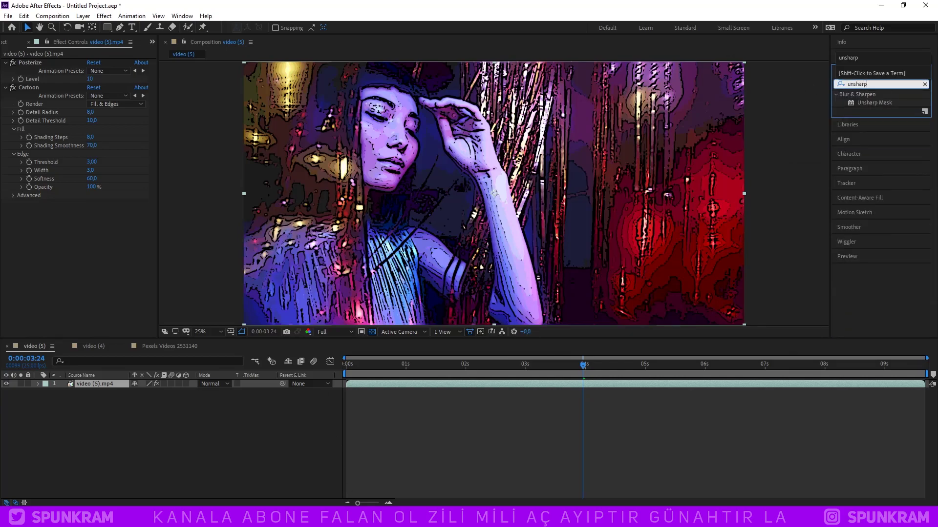
pyautogui.hotkey('alt', 'Tab')
pyautogui.moveTo(600, 170); pyautogui.dragTo(576, 162)
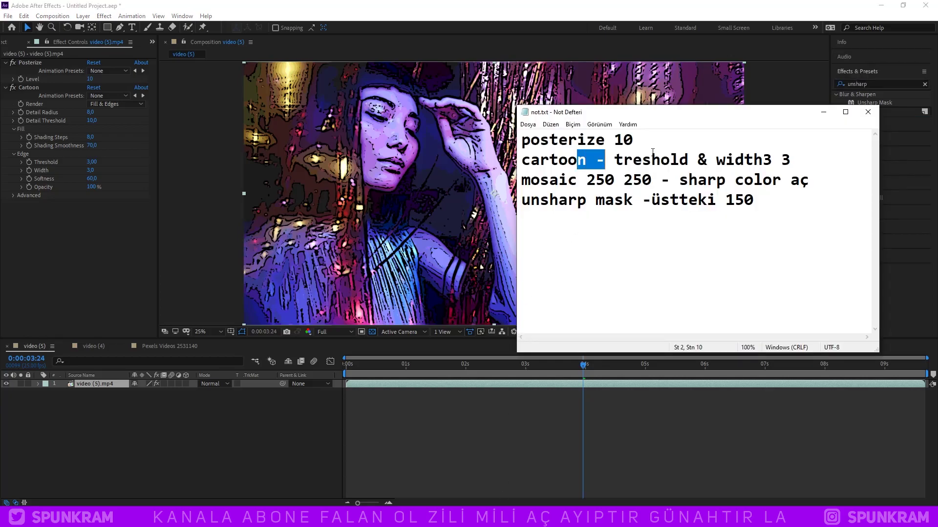
pyautogui.click(730, 148)
pyautogui.click(903, 81)
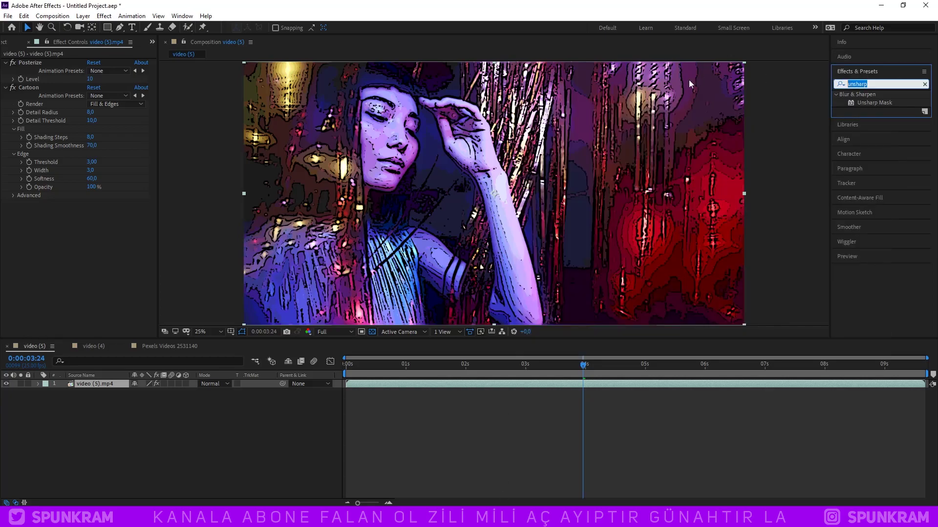
pyautogui.write('mosaic')
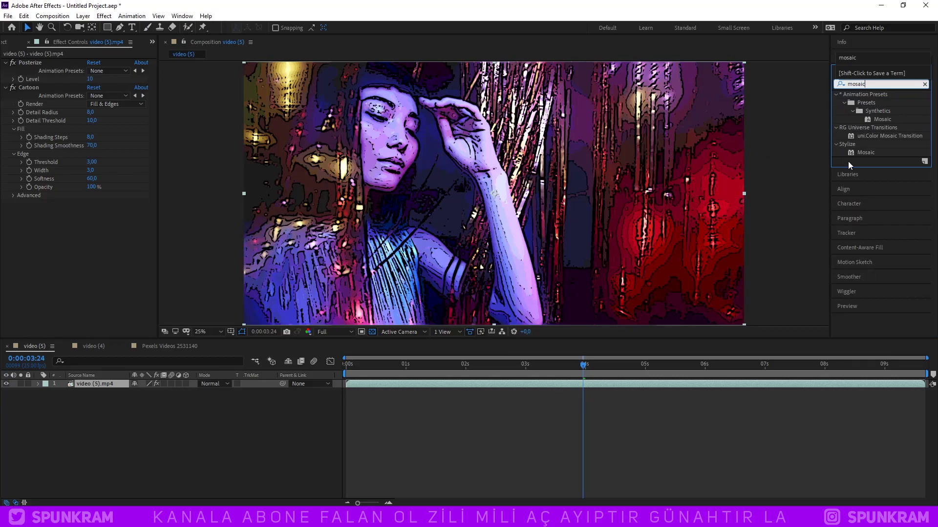
pyautogui.moveTo(866, 152); pyautogui.dragTo(72, 250)
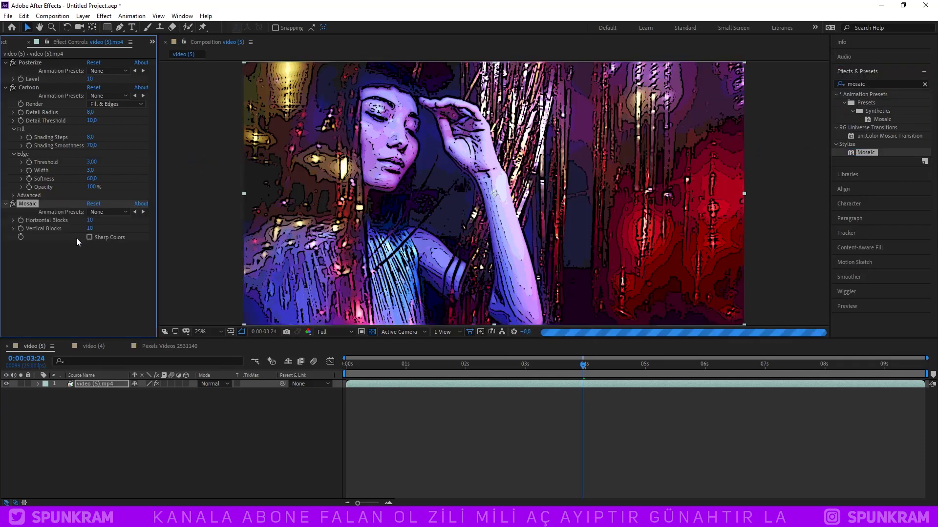
# - Give Mosaic 250 horizontal and 250 vertical blocks with Sharp Colors checked
pyautogui.hotkey('alt', 'Tab')
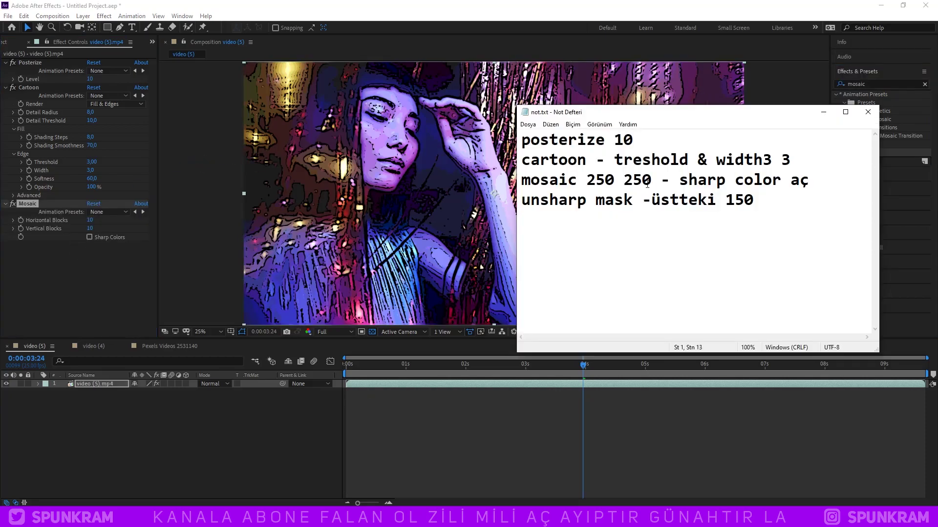
pyautogui.click(755, 179)
pyautogui.click(90, 220)
pyautogui.write('25')
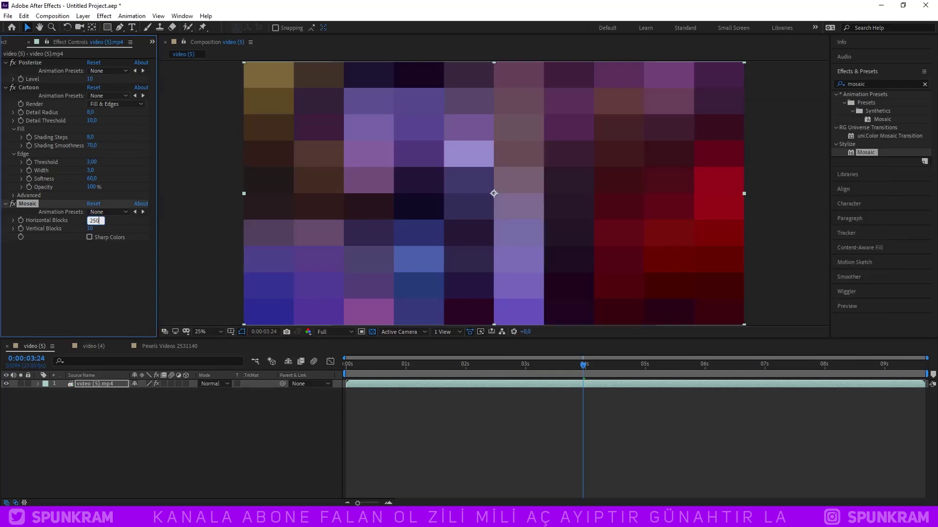
pyautogui.press('Tab')
pyautogui.write('2')
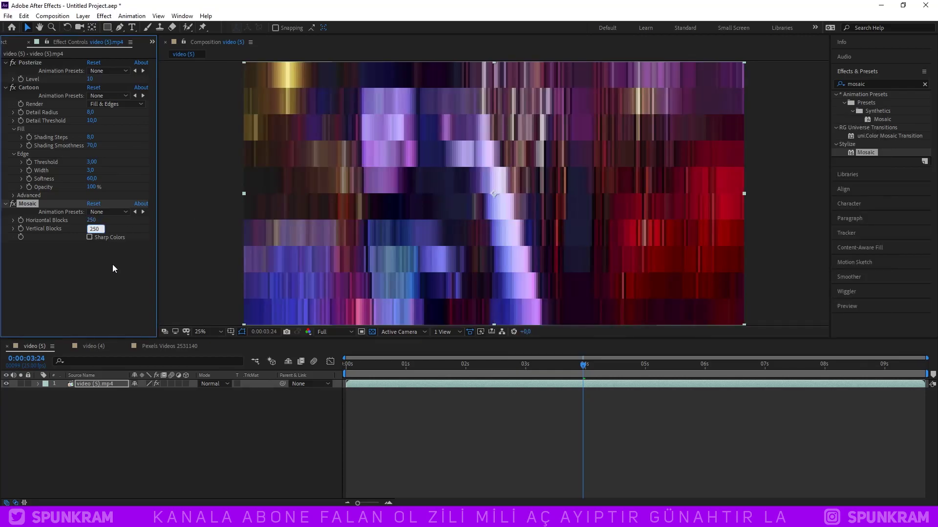
pyautogui.press('Return')
pyautogui.click(90, 237)
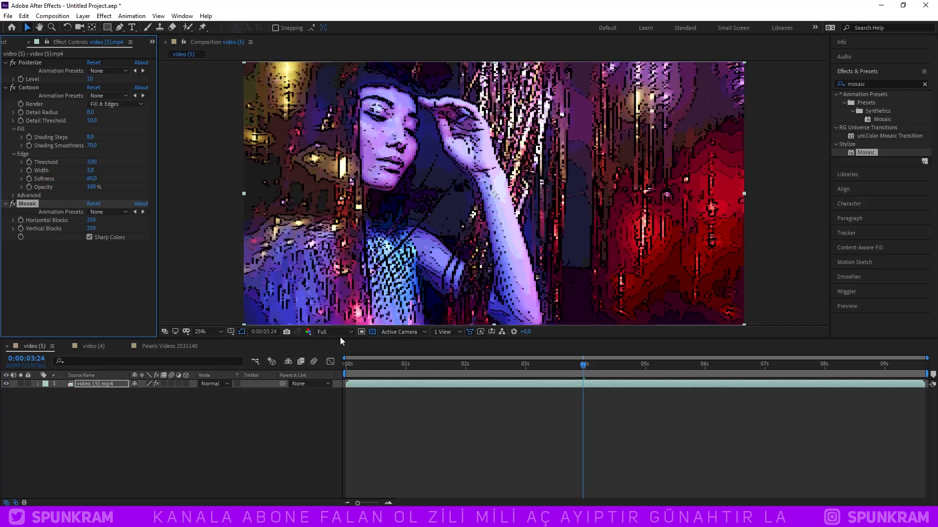
pyautogui.click(107, 236)
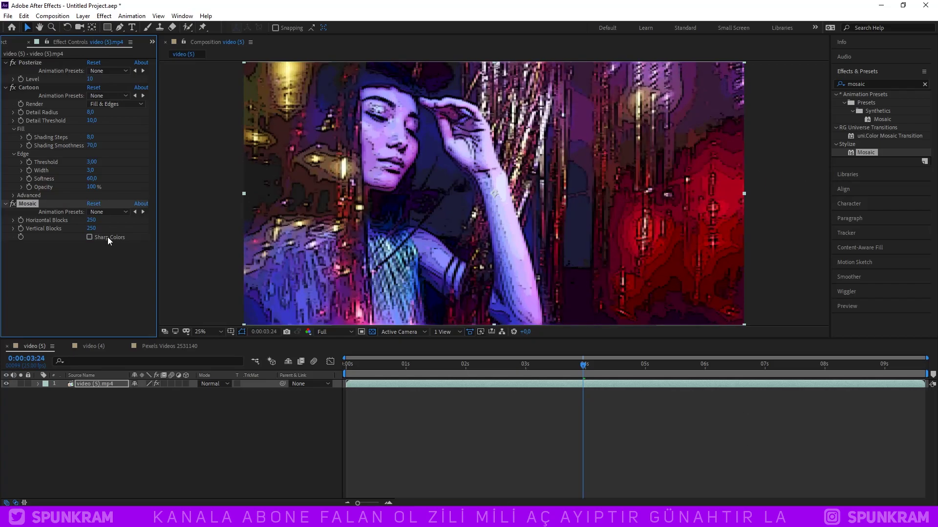
pyautogui.click(108, 236)
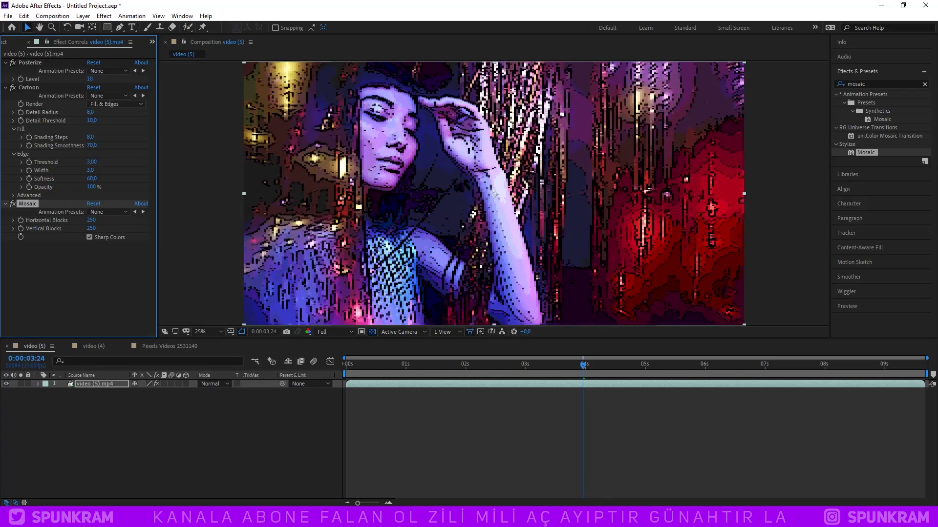
pyautogui.click(860, 84)
# - Apply Unsharp Mask with Amount 150 to the clip and play the preview
pyautogui.write('u')
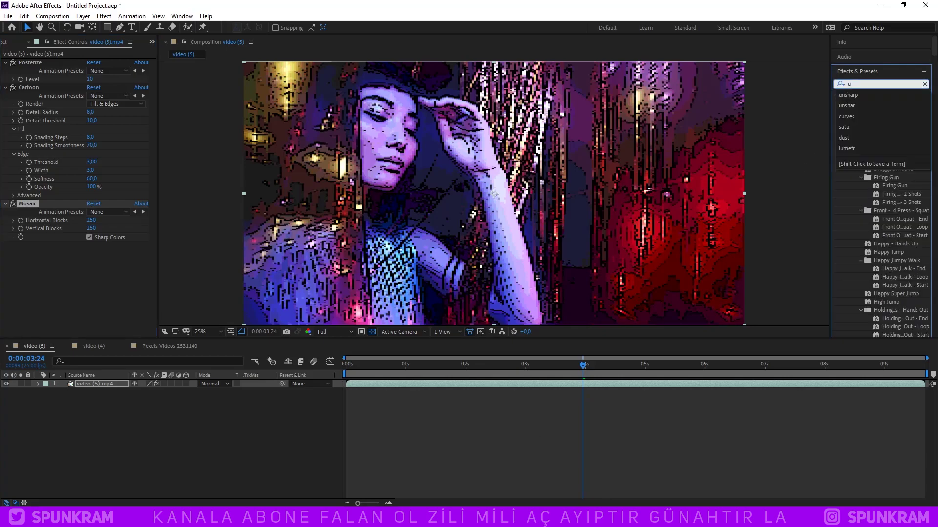
pyautogui.write('nsharp')
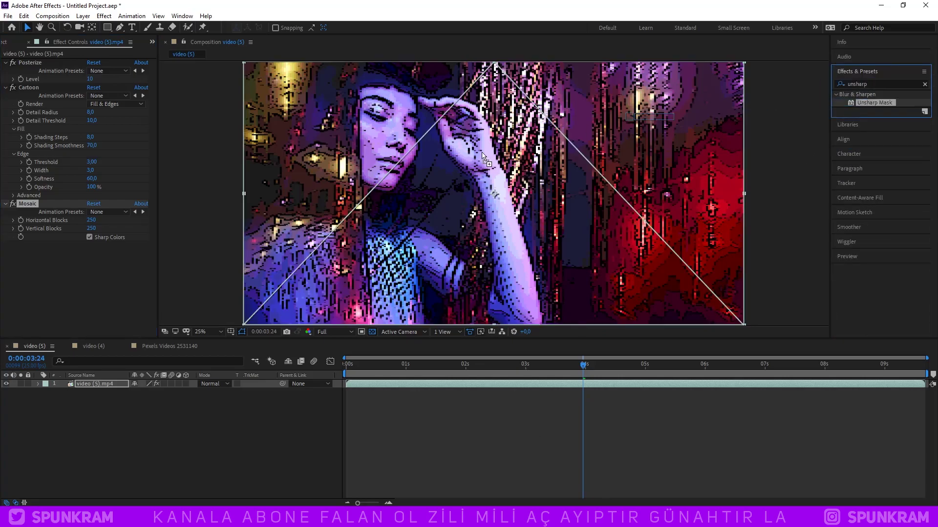
pyautogui.moveTo(874, 103); pyautogui.dragTo(488, 195)
pyautogui.click(491, 519)
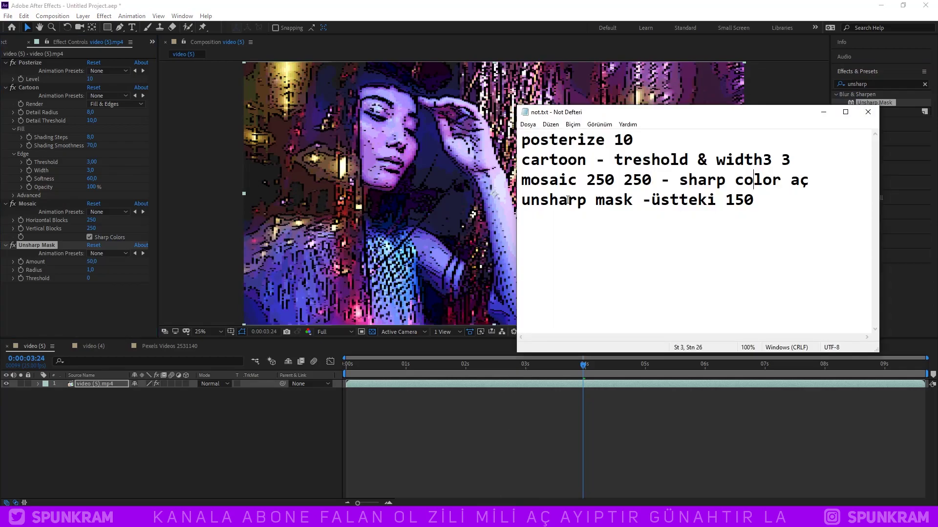
pyautogui.click(30, 281)
pyautogui.click(92, 261)
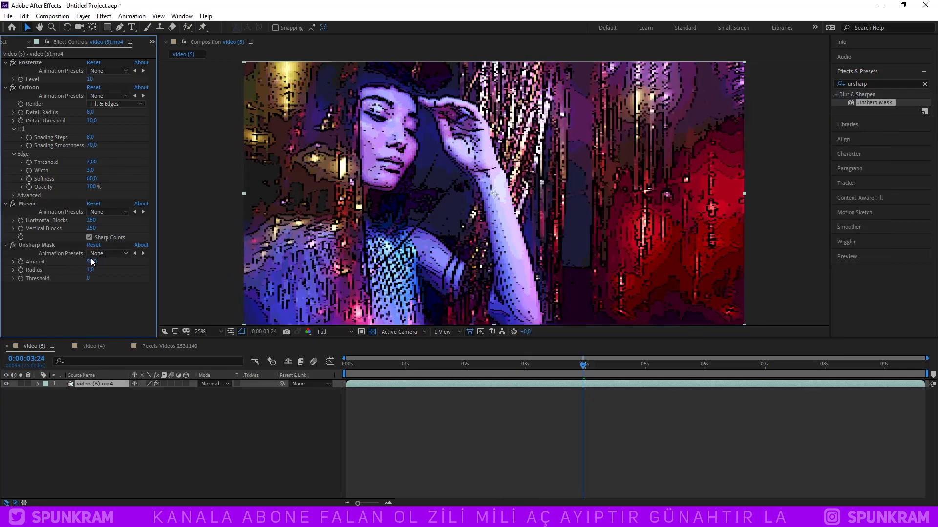
pyautogui.write('0')
pyautogui.press('Return')
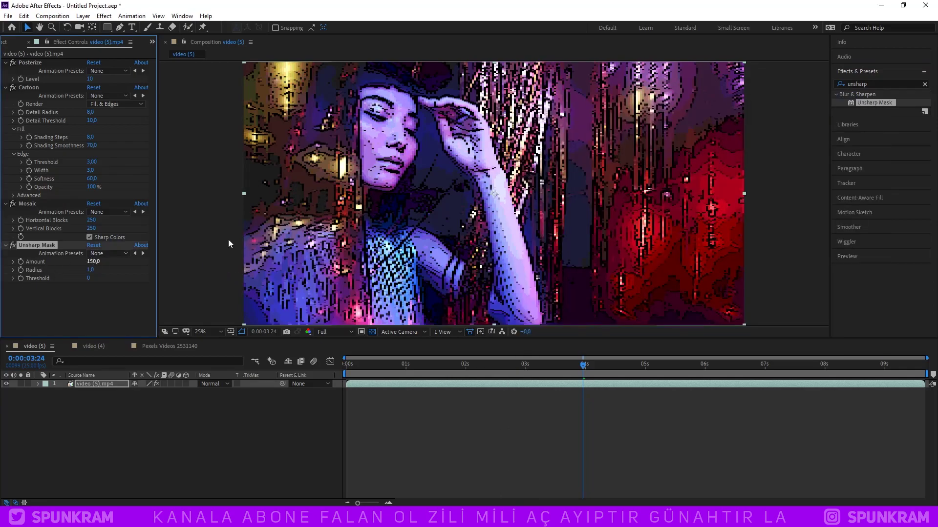
pyautogui.moveTo(416, 366); pyautogui.dragTo(430, 365)
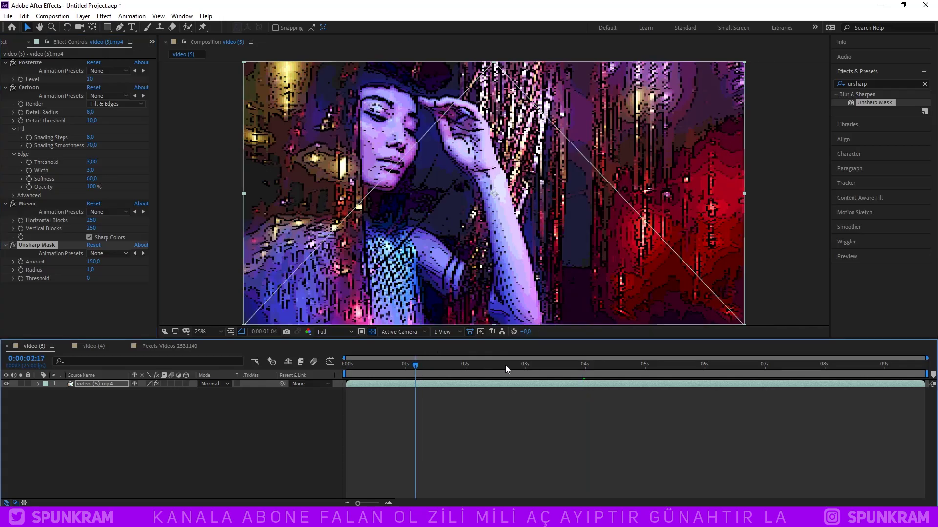
pyautogui.press('space')
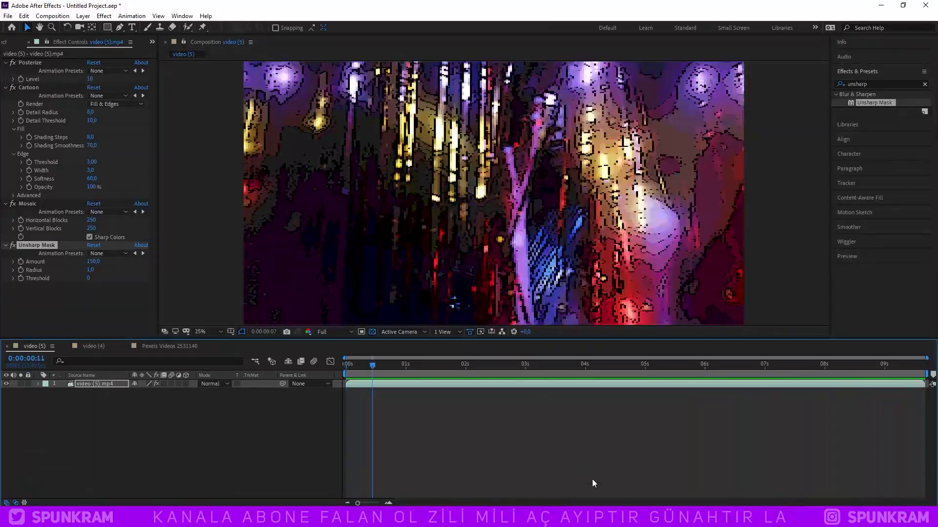
# - Stop the preview and space out the width values on the Cartoon line of the notes
pyautogui.press('space')
pyautogui.moveTo(490, 518)
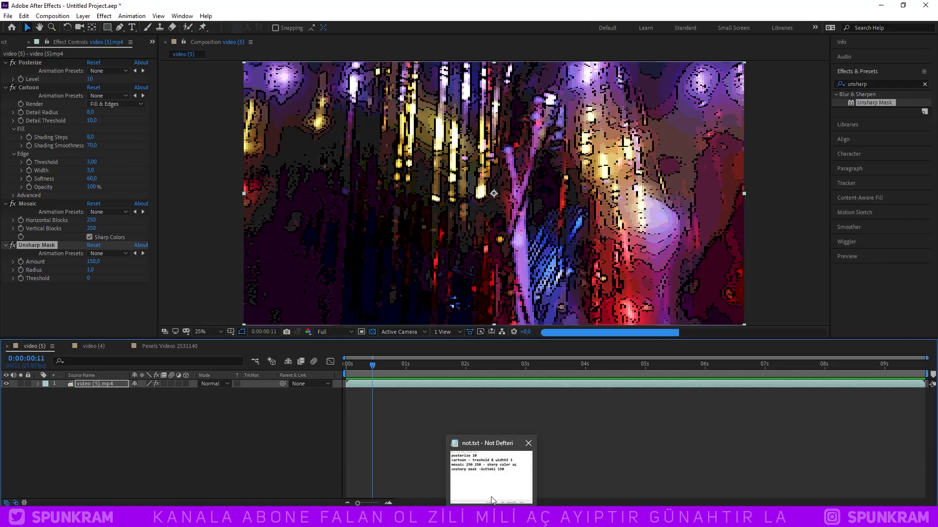
pyautogui.click(491, 472)
pyautogui.moveTo(634, 141); pyautogui.dragTo(615, 142)
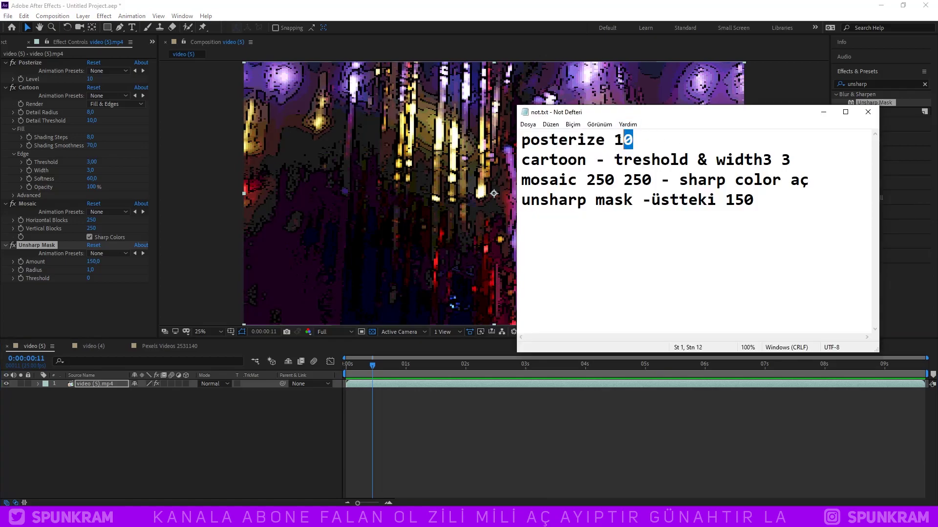
pyautogui.click(617, 141)
pyautogui.moveTo(522, 160); pyautogui.dragTo(587, 160)
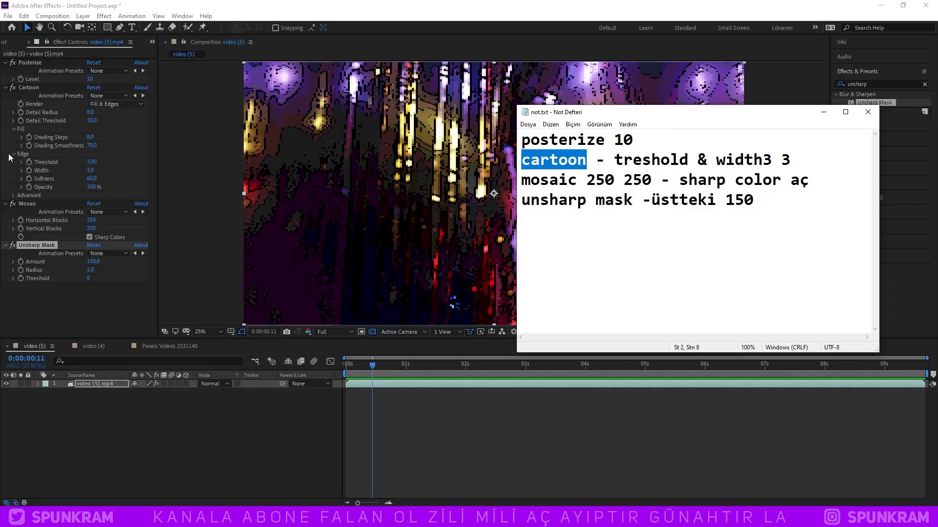
pyautogui.moveTo(735, 160); pyautogui.dragTo(778, 160)
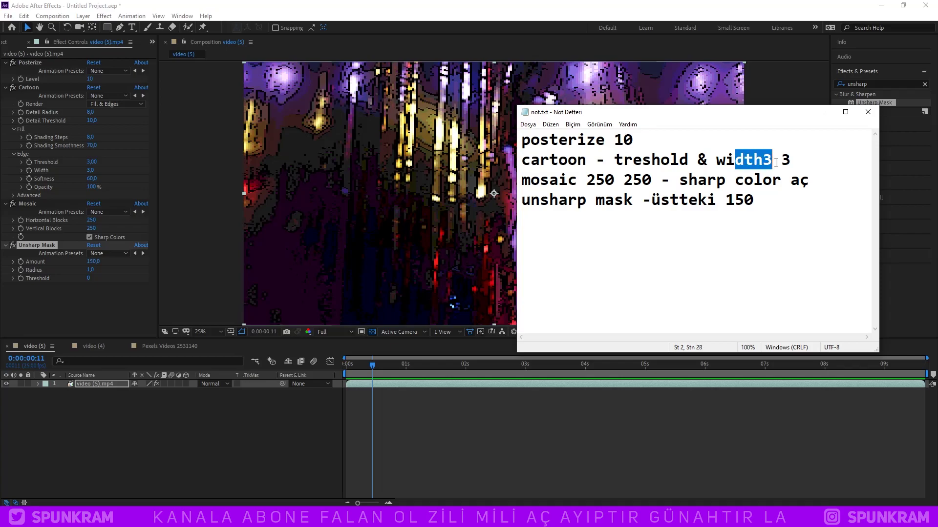
pyautogui.click(777, 163)
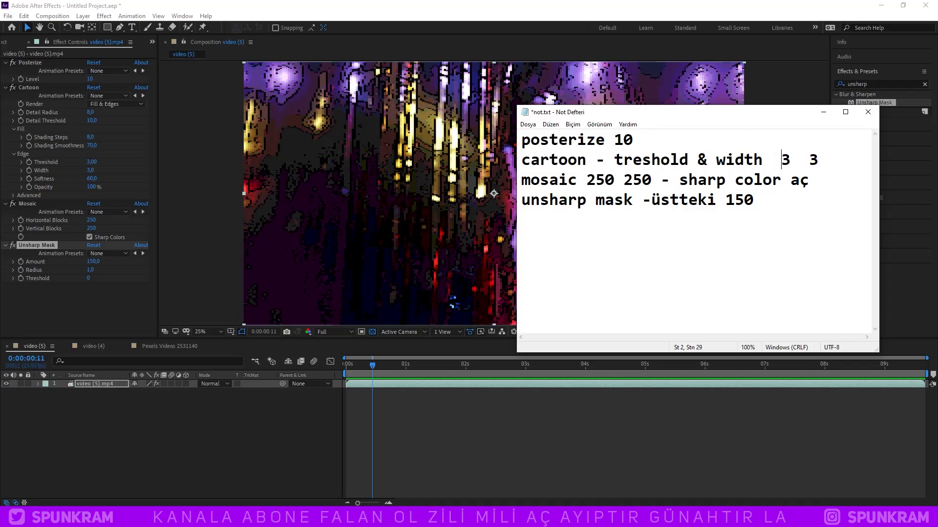
pyautogui.click(806, 164)
# - Change 'color' to 'colors' on the Mosaic line and save not.txt
pyautogui.moveTo(587, 180); pyautogui.dragTo(809, 179)
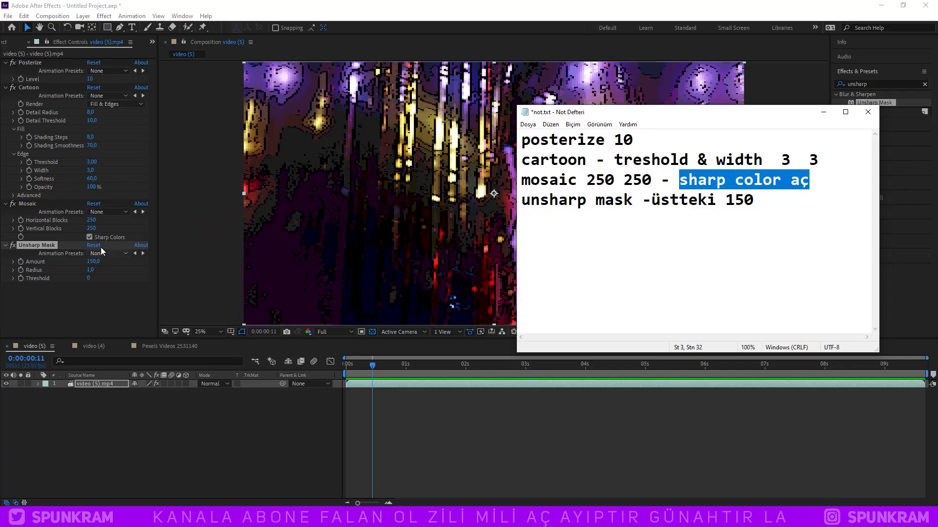
pyautogui.click(787, 182)
pyautogui.write('s')
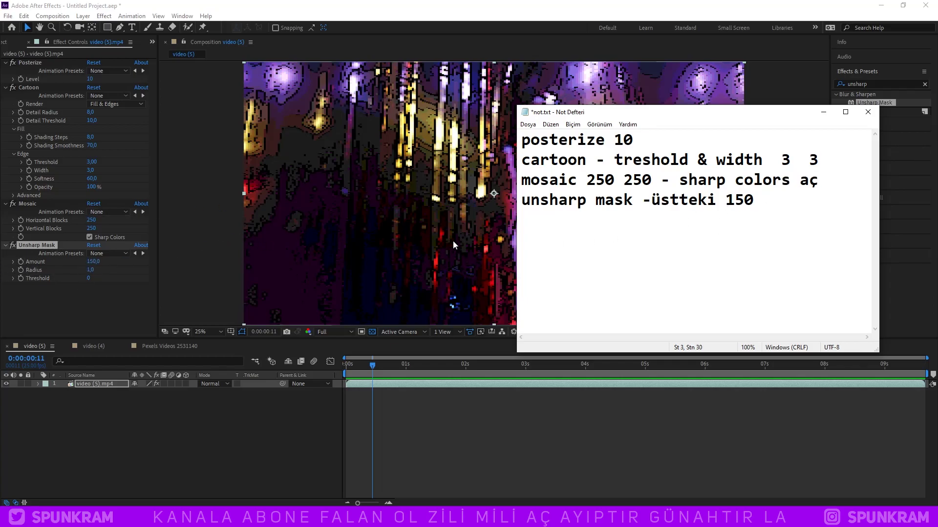
pyautogui.click(787, 235)
pyautogui.hotkey('ctrl', 's')
# - Select the Posterize, Cartoon, Mosaic and Unsharp Mask effects on video (5) for copying
pyautogui.click(395, 5)
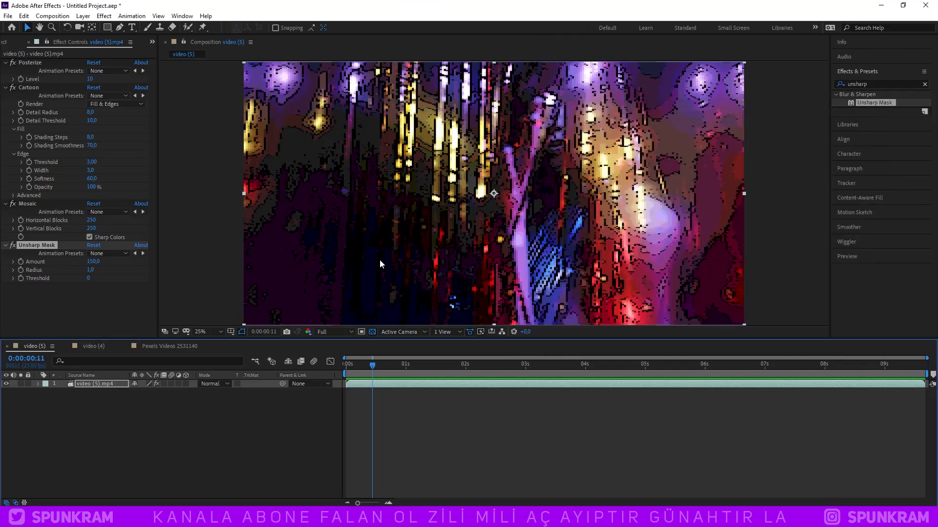
pyautogui.moveTo(530, 364); pyautogui.dragTo(638, 357)
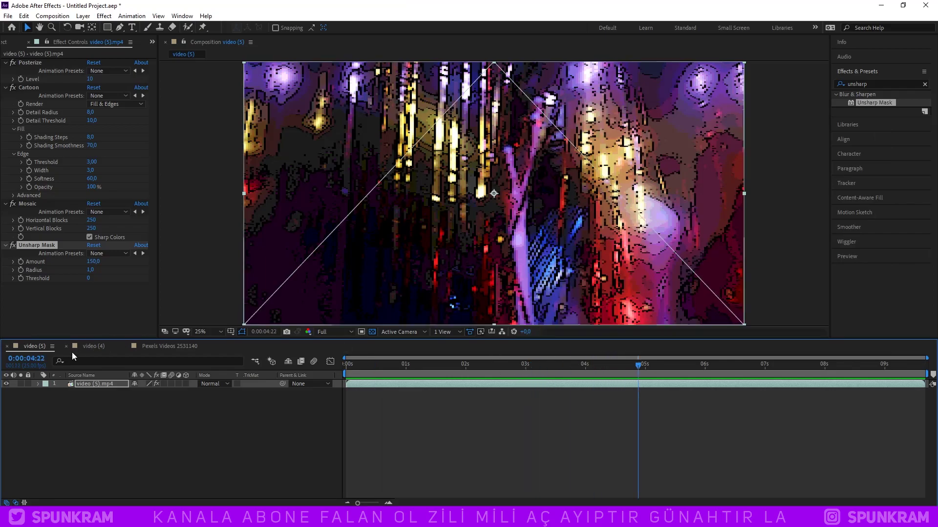
pyautogui.click(25, 63)
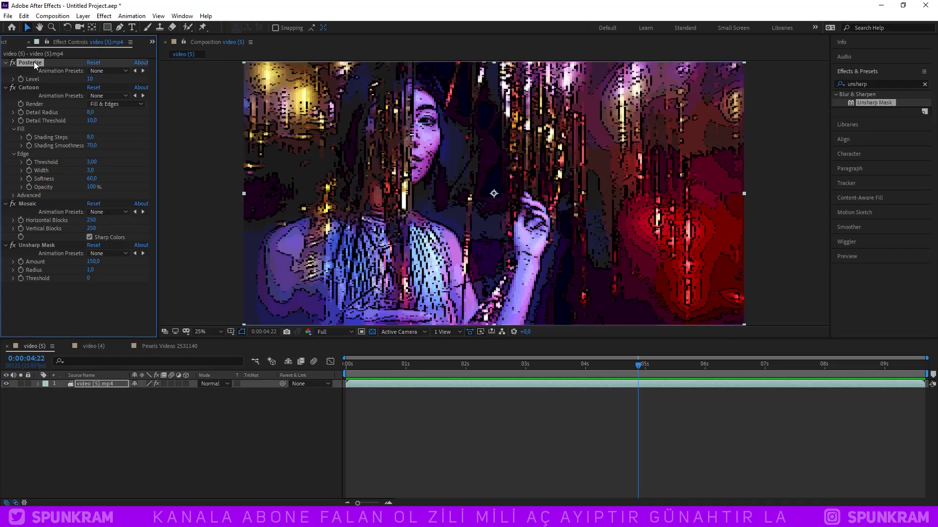
pyautogui.keyDown('ctrl'); pyautogui.click(33, 87); pyautogui.keyUp('ctrl')
pyautogui.keyDown('ctrl'); pyautogui.click(28, 204); pyautogui.keyUp('ctrl')
pyautogui.keyDown('ctrl'); pyautogui.click(37, 246); pyautogui.keyUp('ctrl')
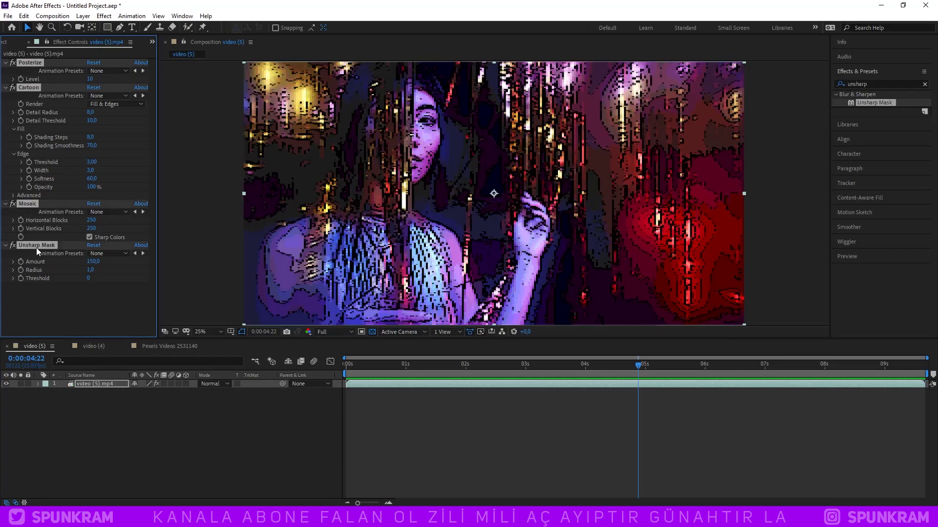
# - Paste the four effects onto the video (4) and Pexels Videos 2531140 layers
pyautogui.click(92, 347)
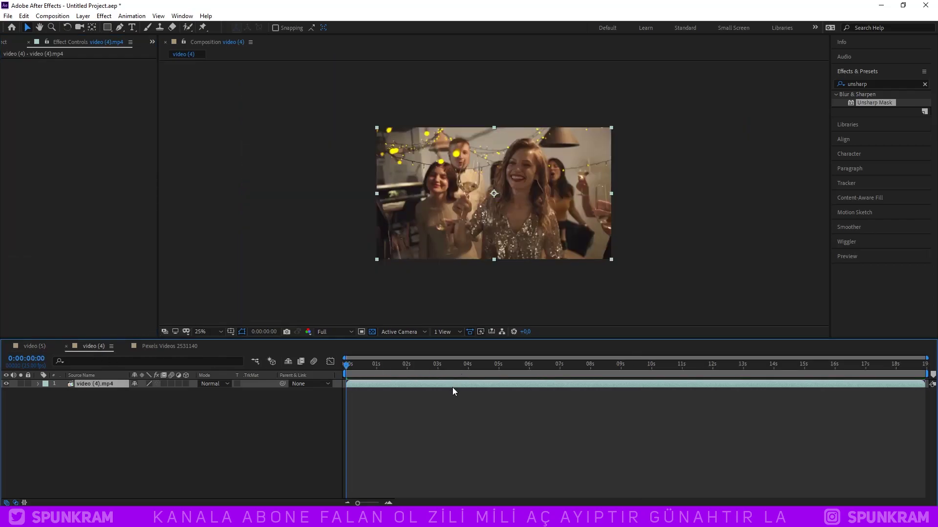
pyautogui.hotkey('ctrl', 'v')
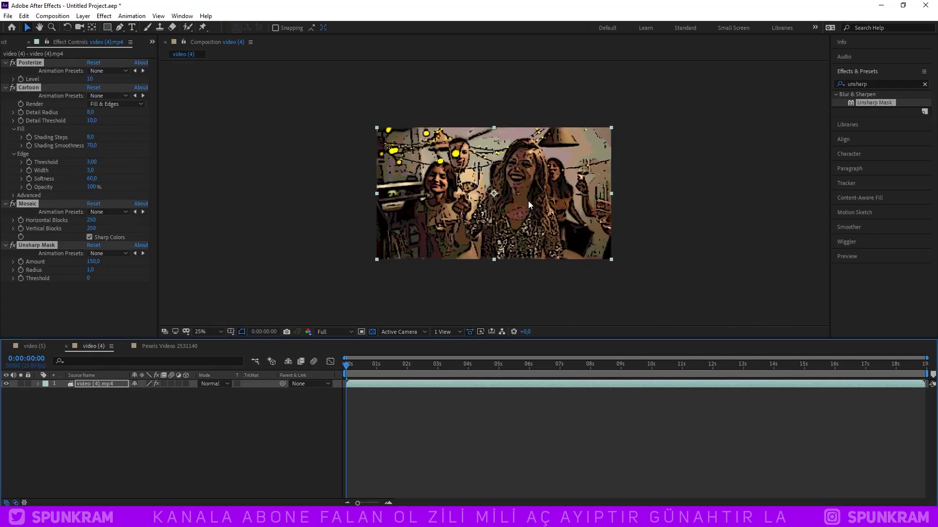
pyautogui.click(195, 347)
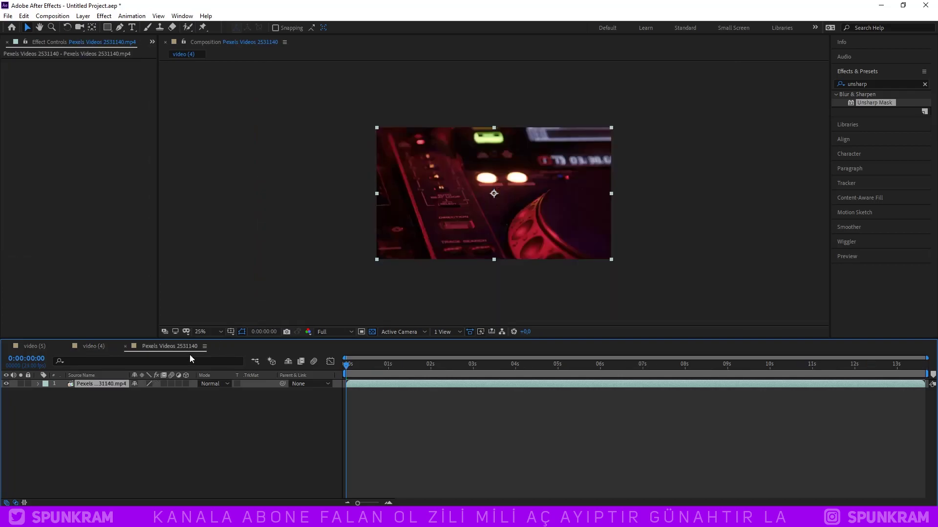
pyautogui.click(568, 364)
pyautogui.hotkey('ctrl', 'v')
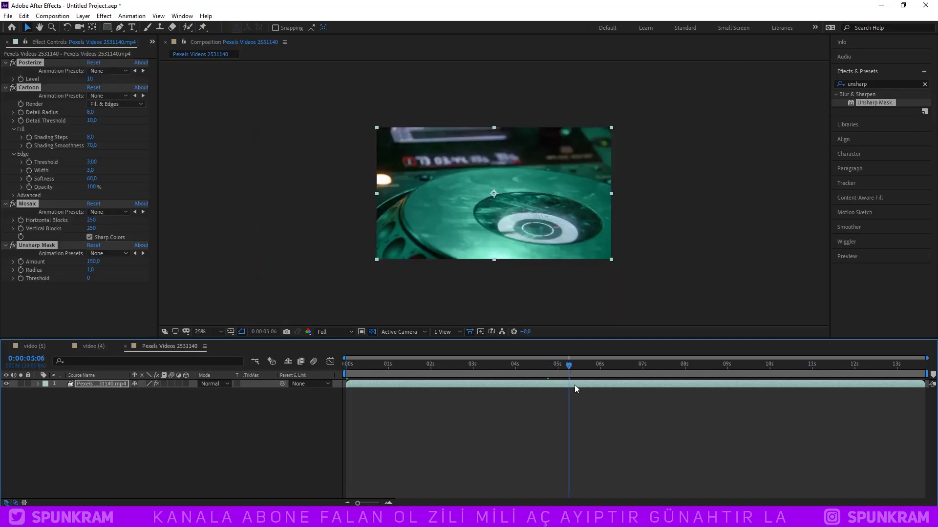
# - Check the Pexels comp at 0:00:03:08, 0:00:07:14 and 0:00:08:23
pyautogui.moveTo(502, 365); pyautogui.dragTo(488, 372)
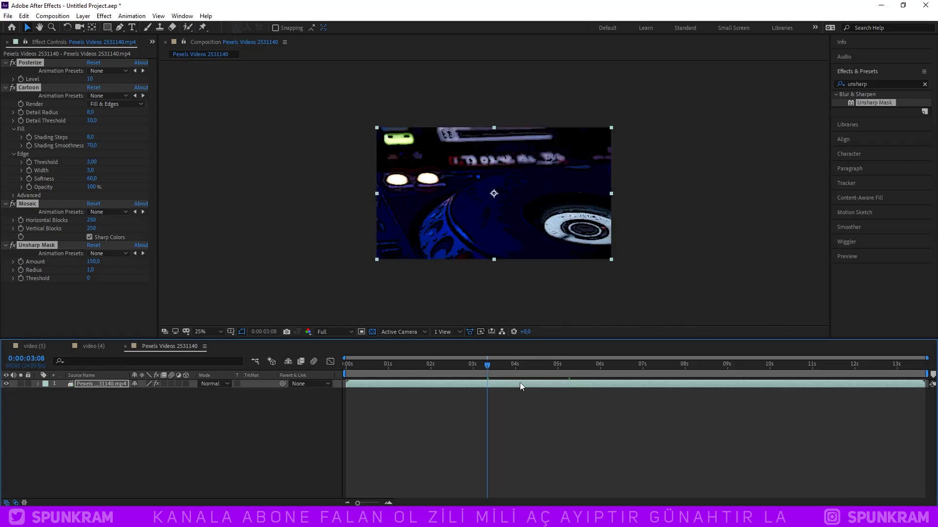
pyautogui.click(667, 365)
pyautogui.click(725, 373)
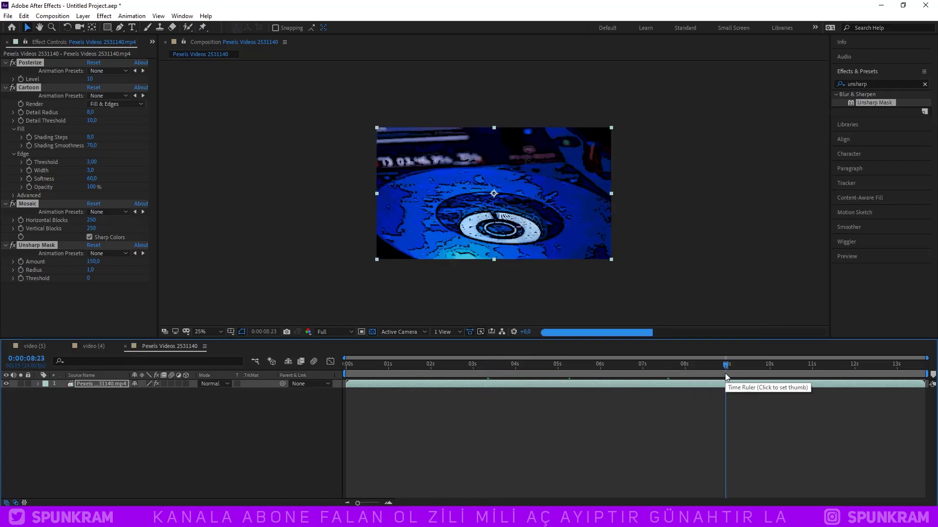
pyautogui.click(98, 345)
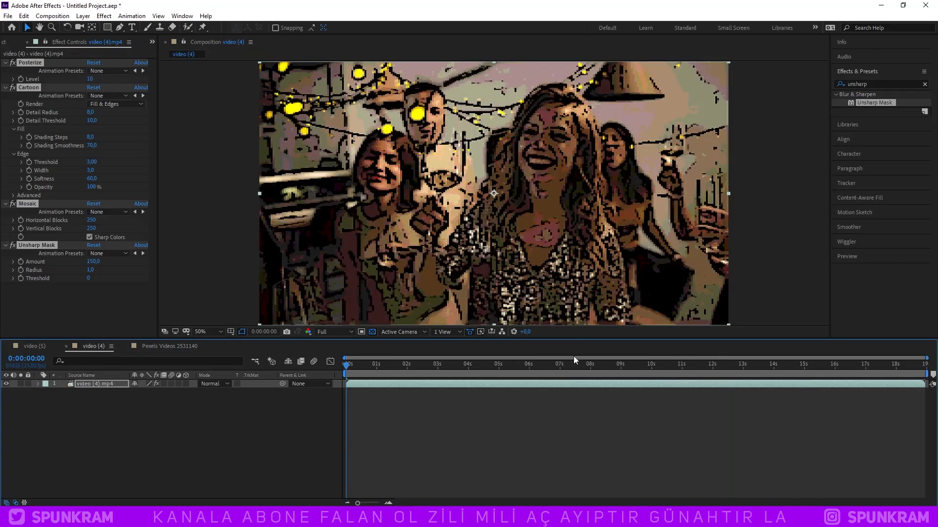
pyautogui.moveTo(576, 364); pyautogui.dragTo(598, 362)
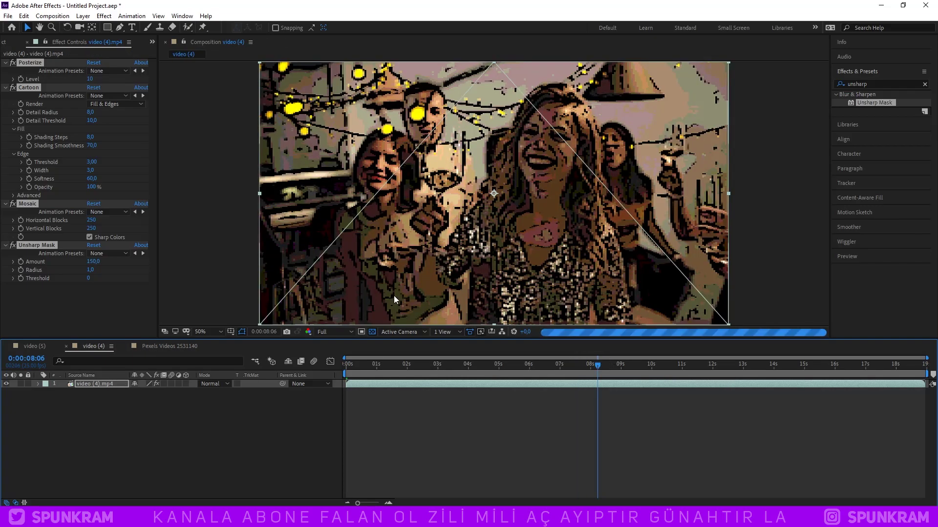
pyautogui.click(13, 89)
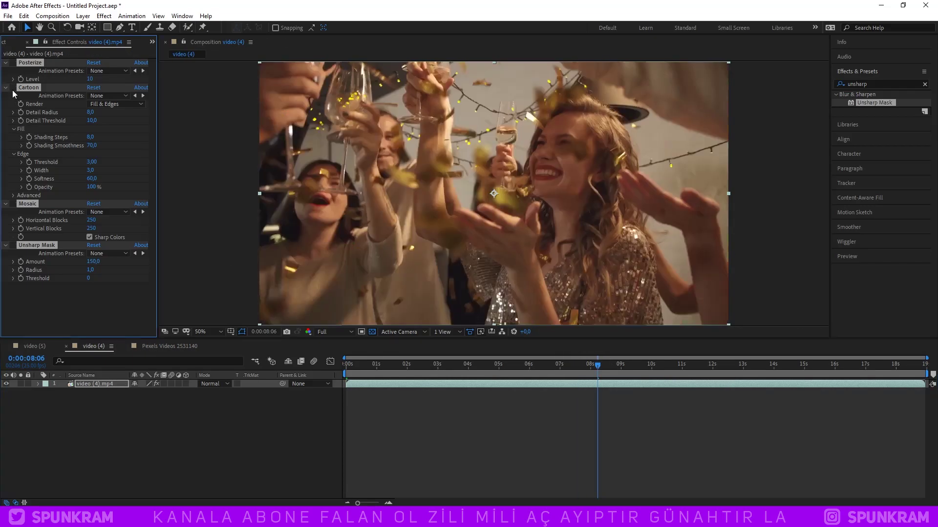
pyautogui.click(13, 90)
pyautogui.click(13, 90)
pyautogui.click(13, 90)
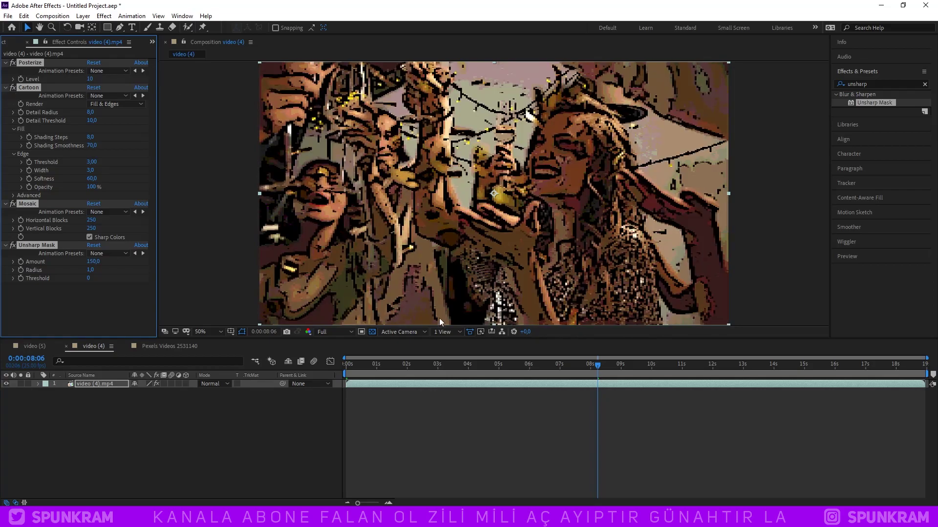
pyautogui.click(469, 365)
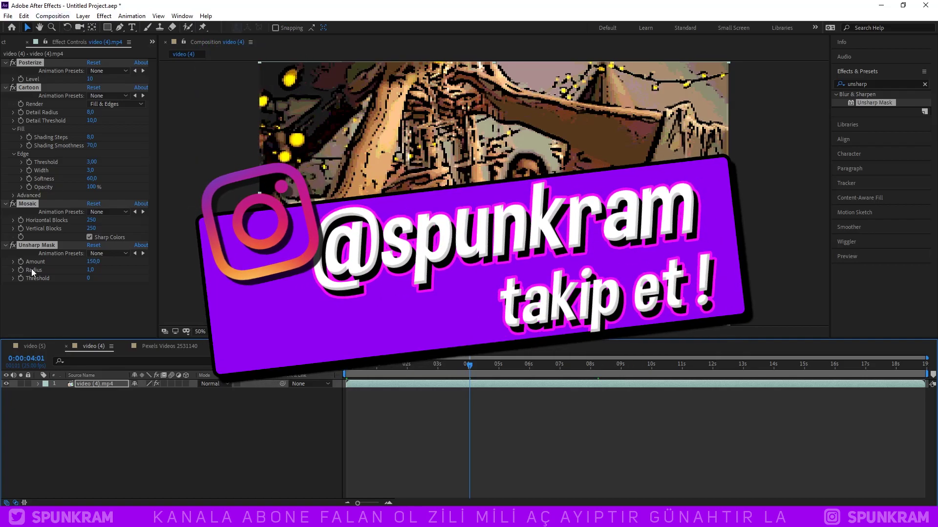
pyautogui.press('Return')
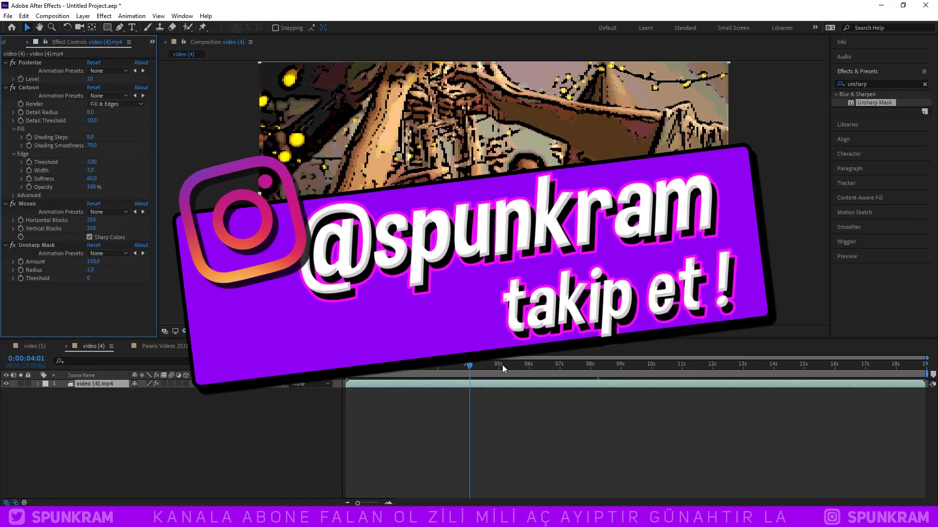